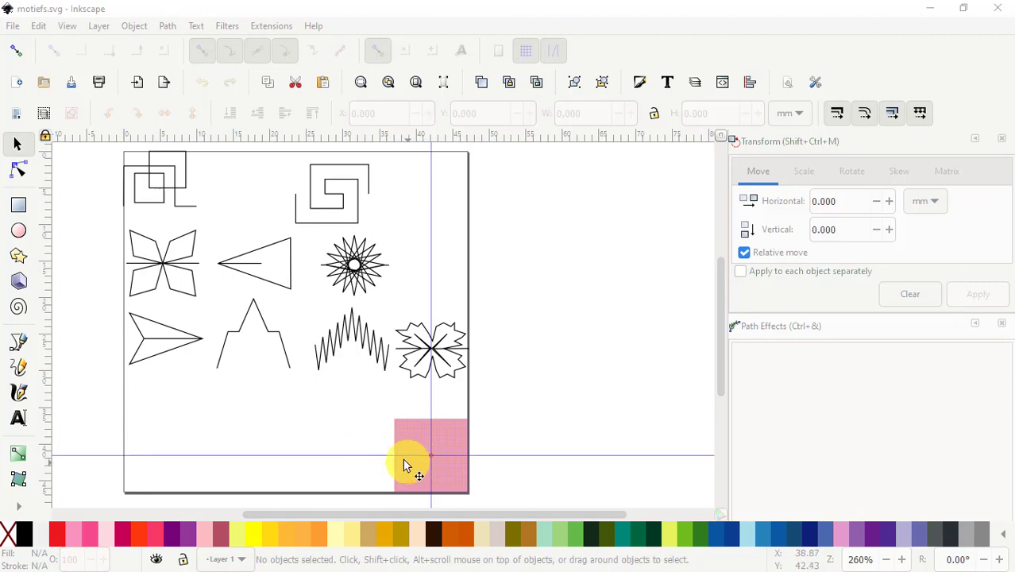
Step: Create a new blank document and draw a rectangle about 40 by 37 mm near the upper-left of the page
left_click(13, 27)
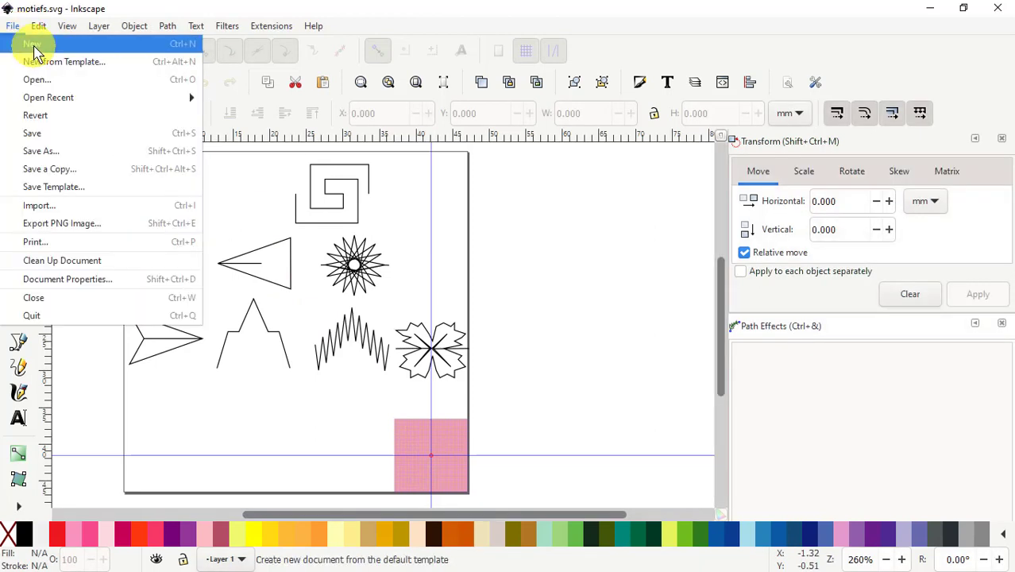
left_click(34, 52)
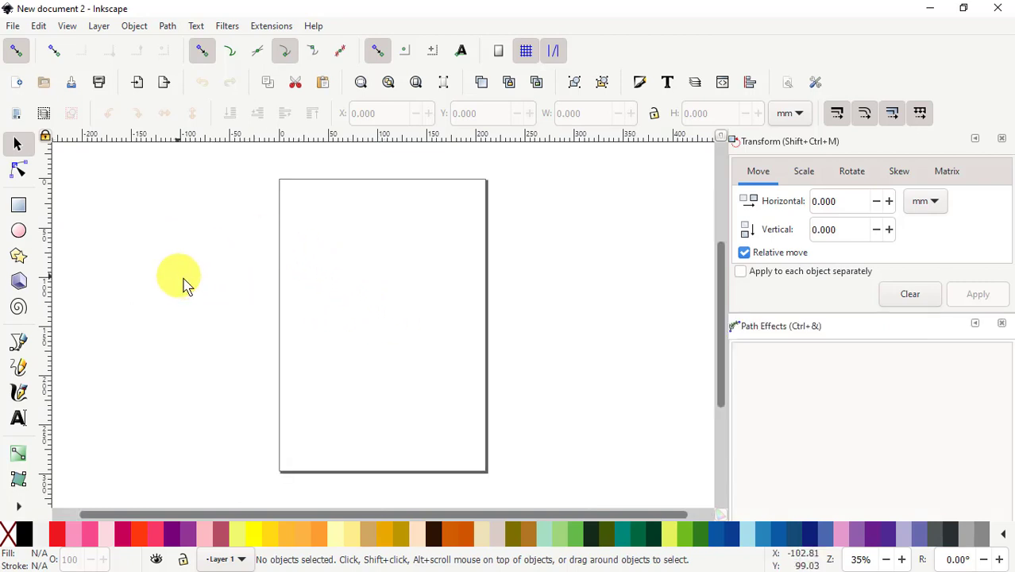
left_click(19, 206)
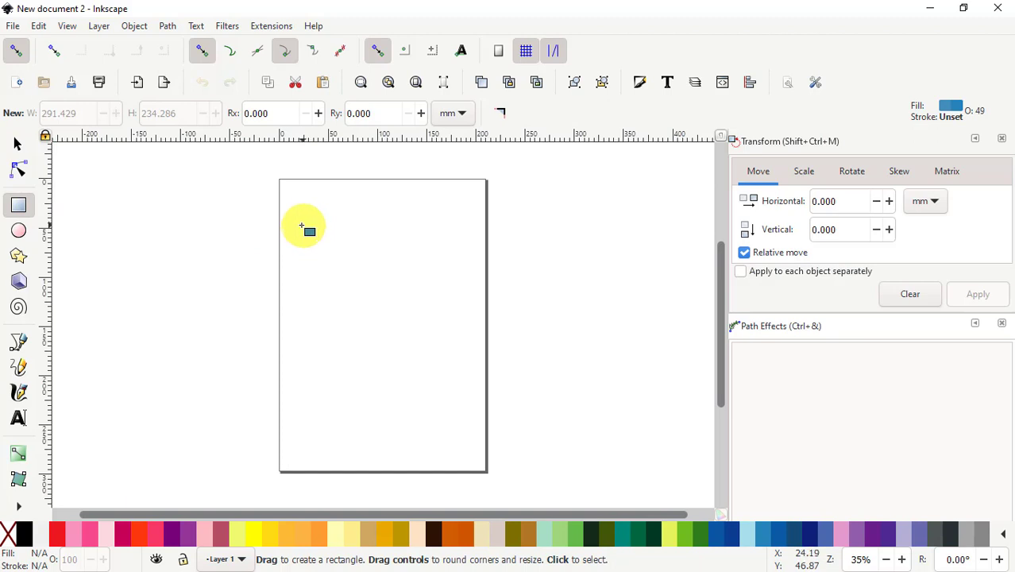
left_click_drag(301, 225, 341, 264)
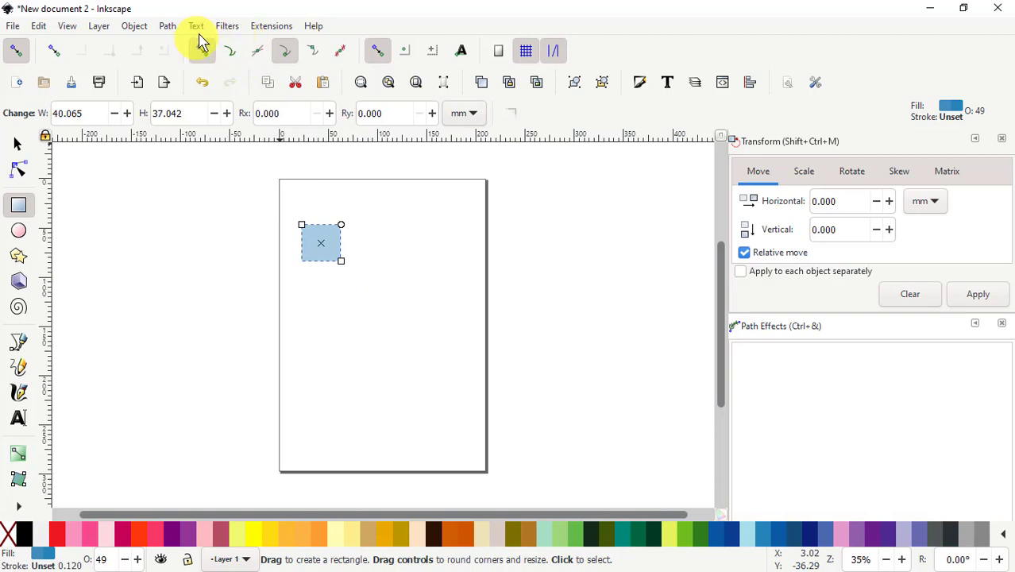
Step: Convert the rectangle to a path and show its nodes
left_click(168, 28)
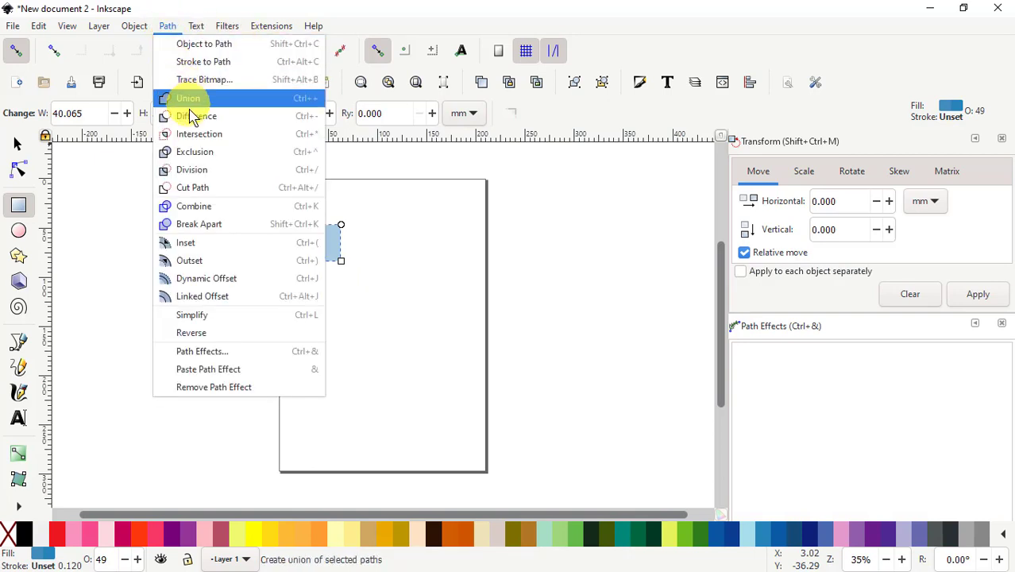
left_click(204, 46)
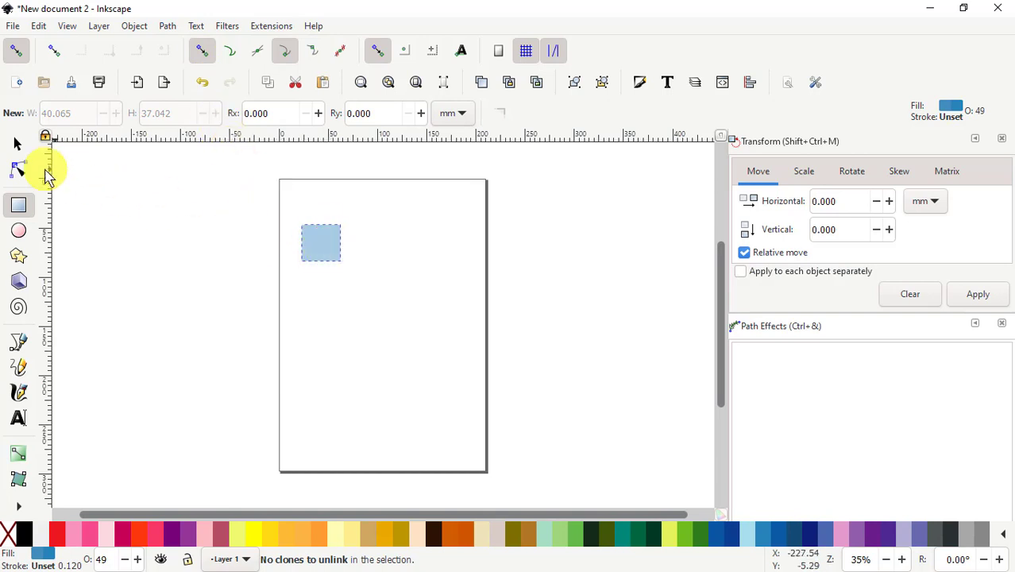
left_click(20, 172)
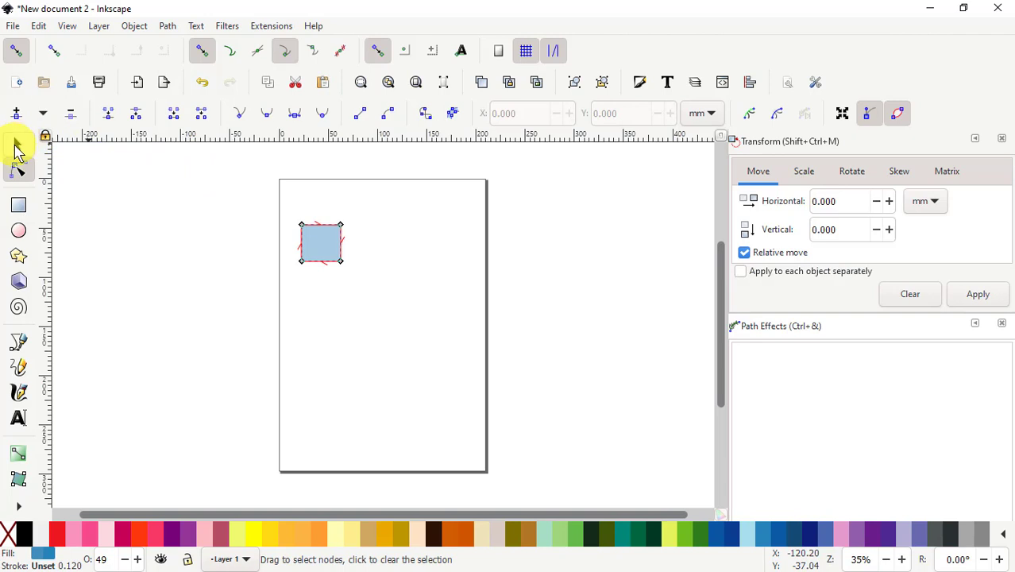
Step: Set the rectangle path's width to 10 mm with its width-to-height ratio locked
left_click(18, 143)
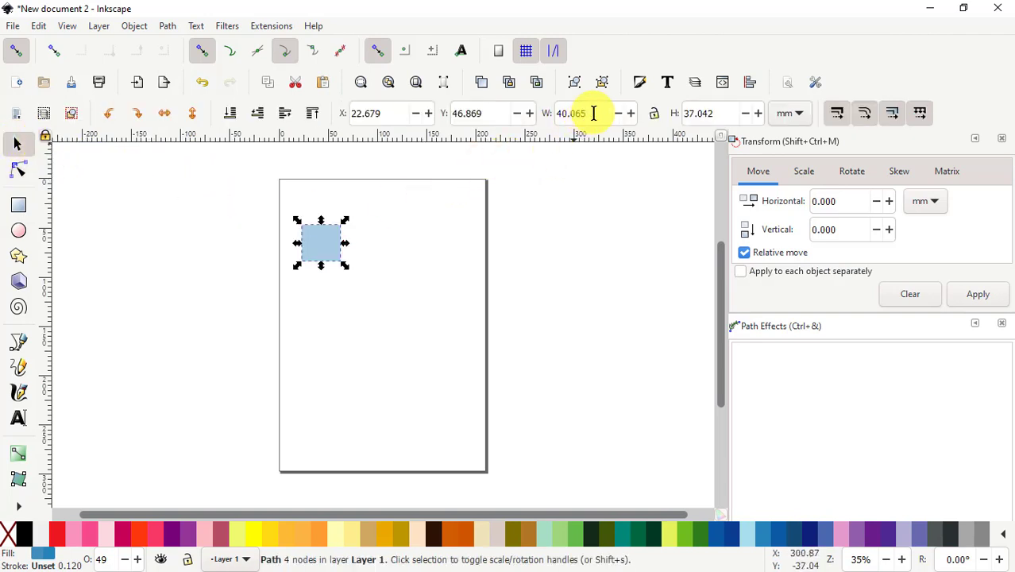
left_click_drag(594, 113, 556, 112)
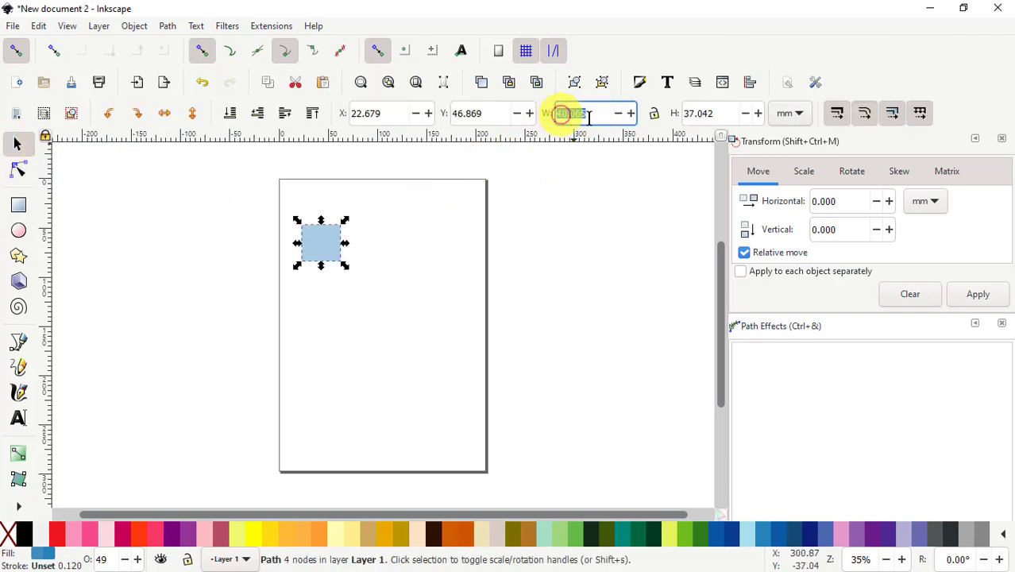
left_click(653, 114)
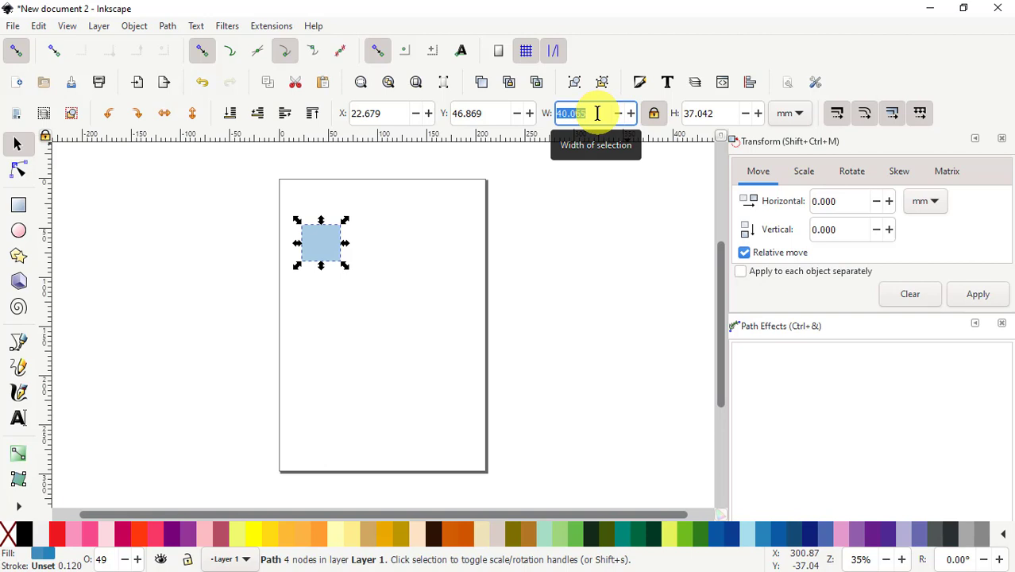
type("10")
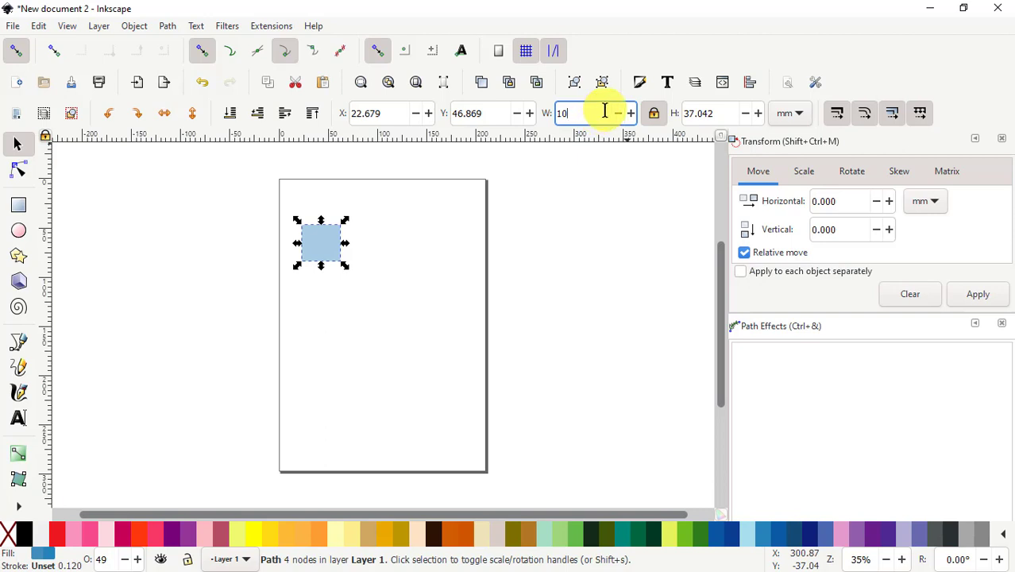
key("Return")
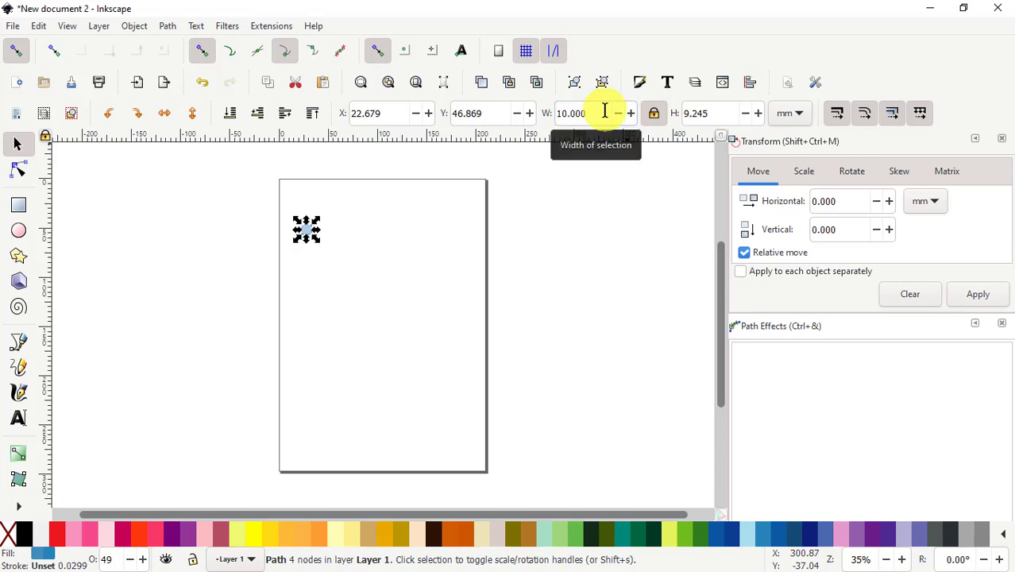
Step: Set the rectangle path's height to 10 mm
left_click(722, 112)
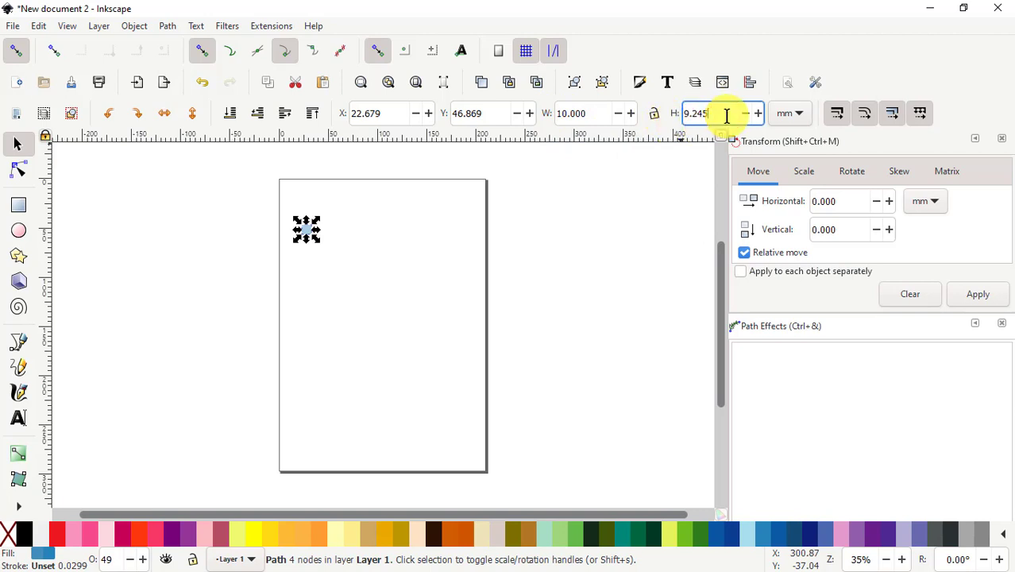
left_click_drag(724, 112, 676, 113)
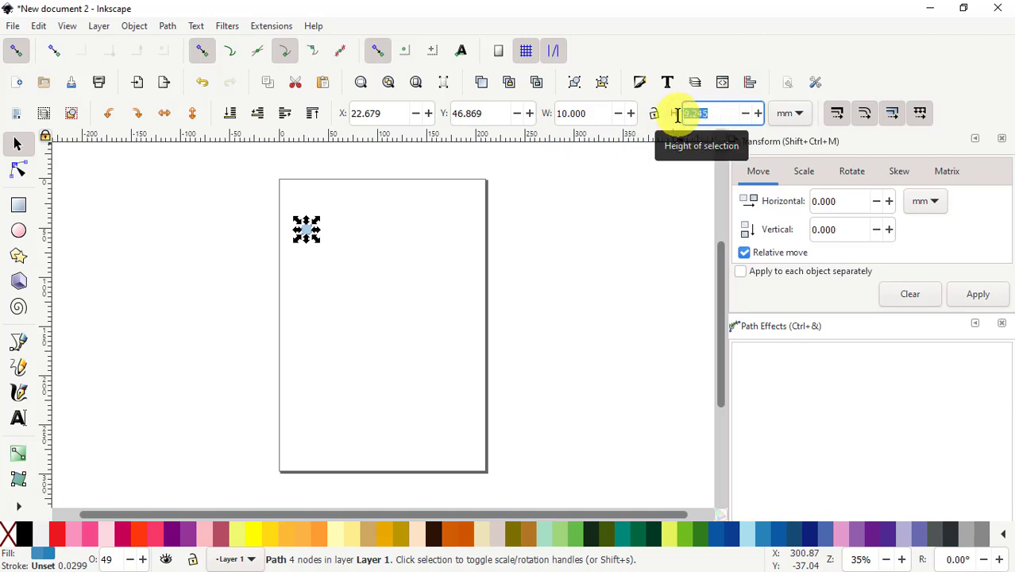
type("1")
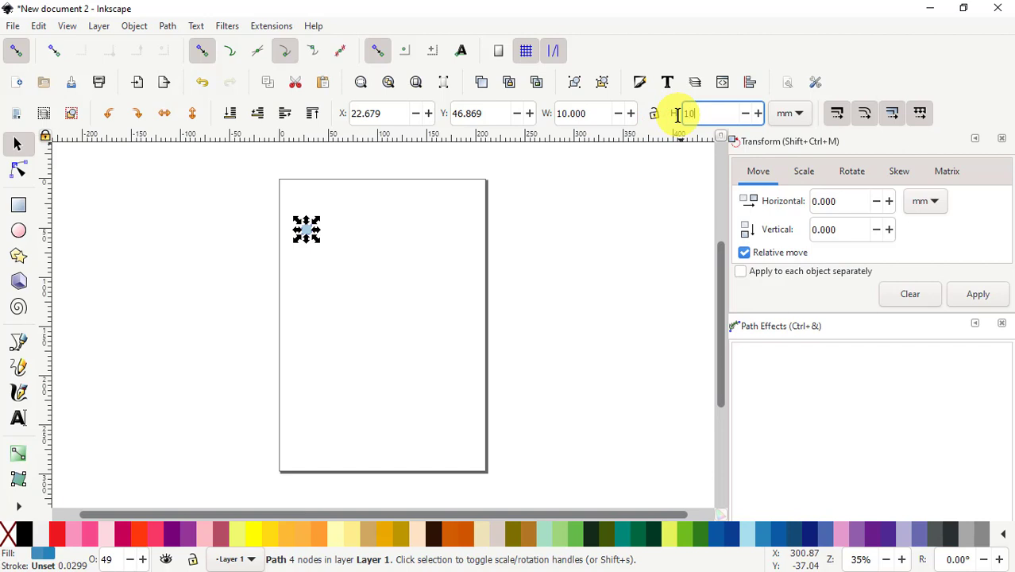
type("0")
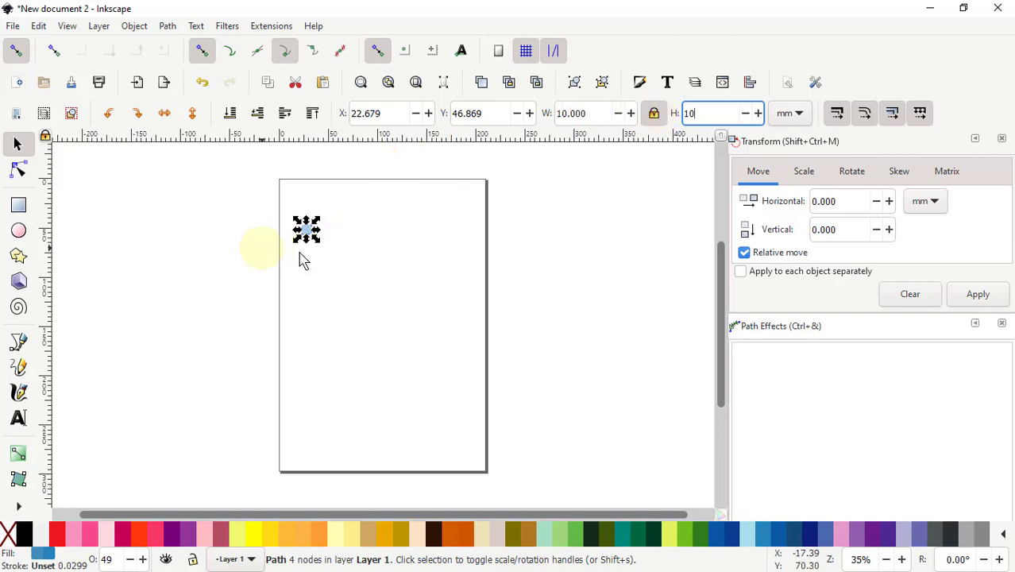
Step: Start the Grid render extension on the square and turn on its live preview
scroll(306, 238, "up", 6)
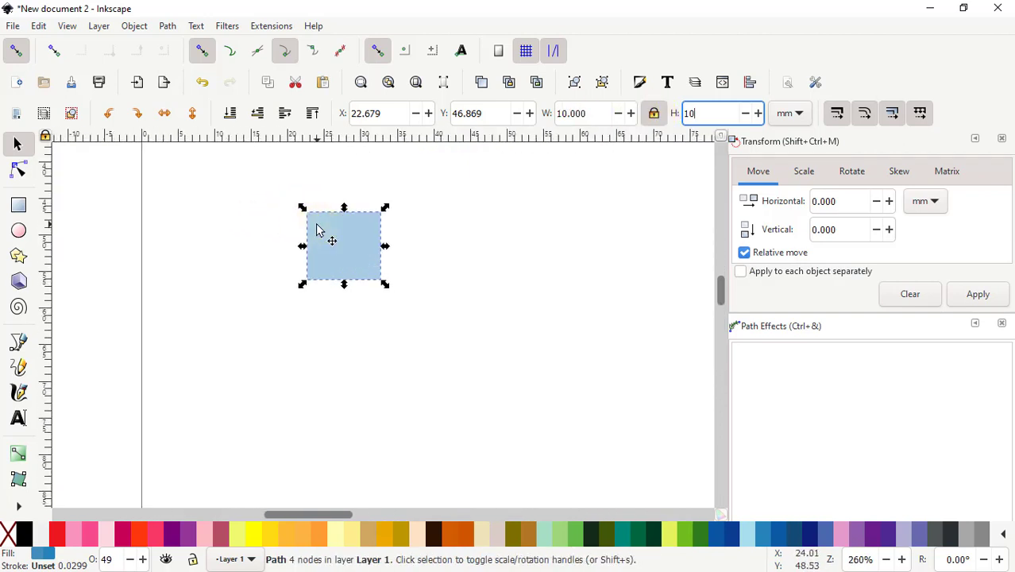
scroll(318, 230, "up", 4)
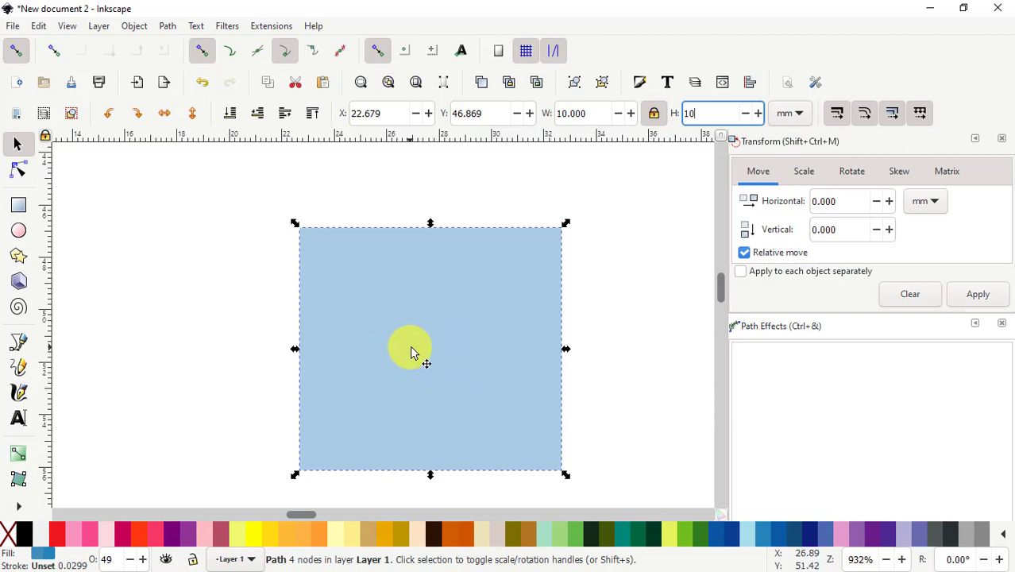
left_click(270, 26)
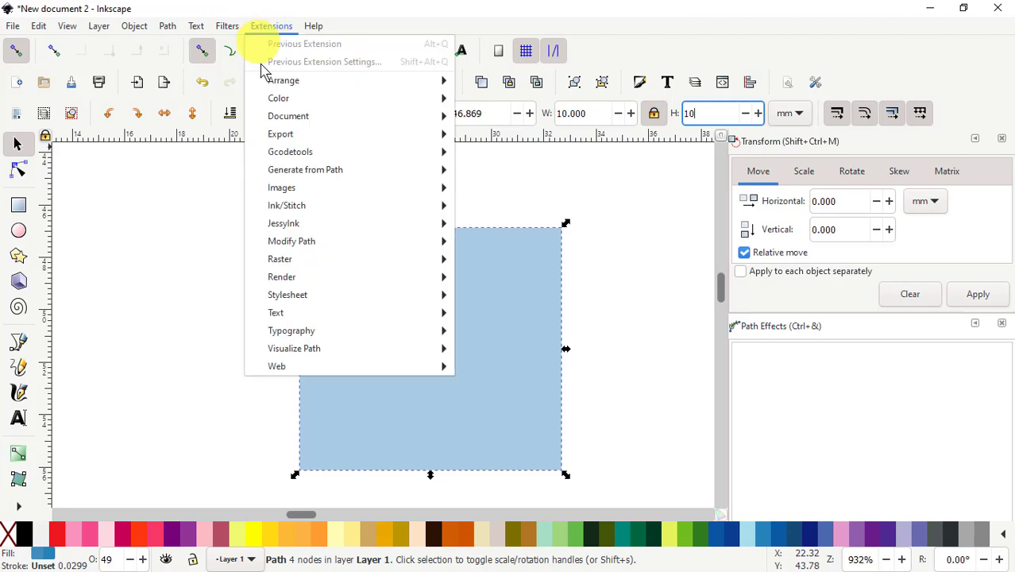
mouse_move(284, 282)
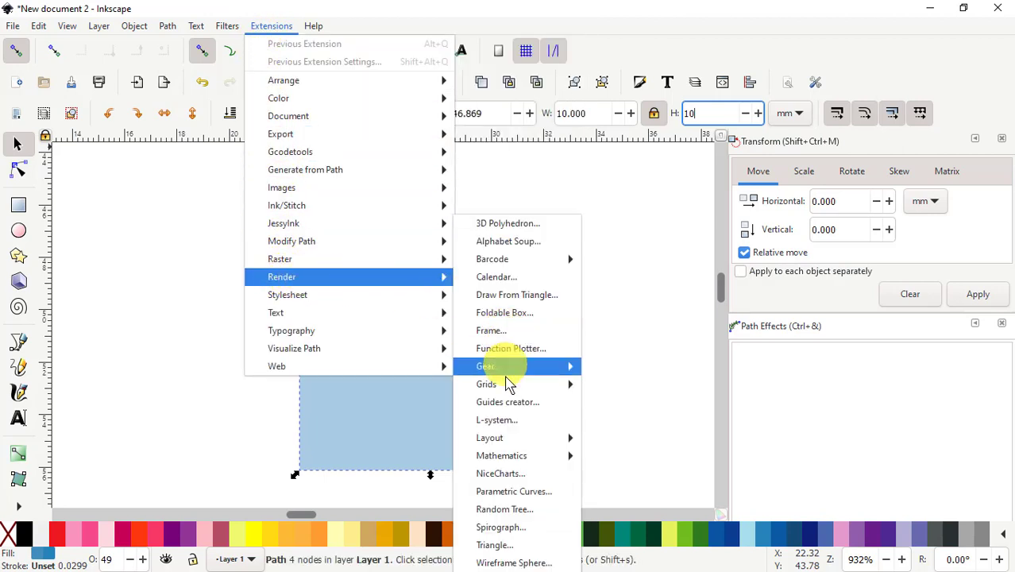
mouse_move(498, 392)
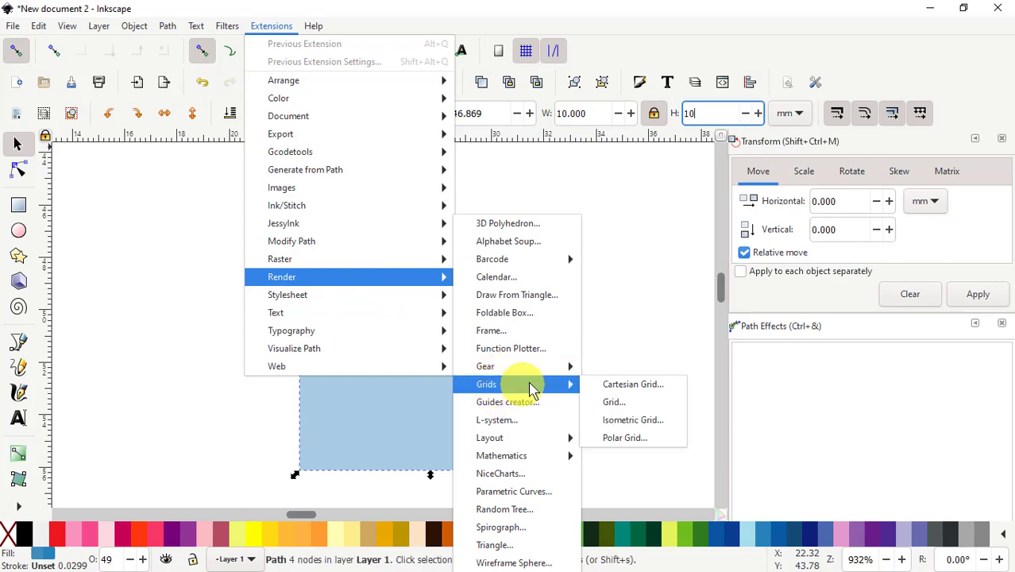
left_click(616, 405)
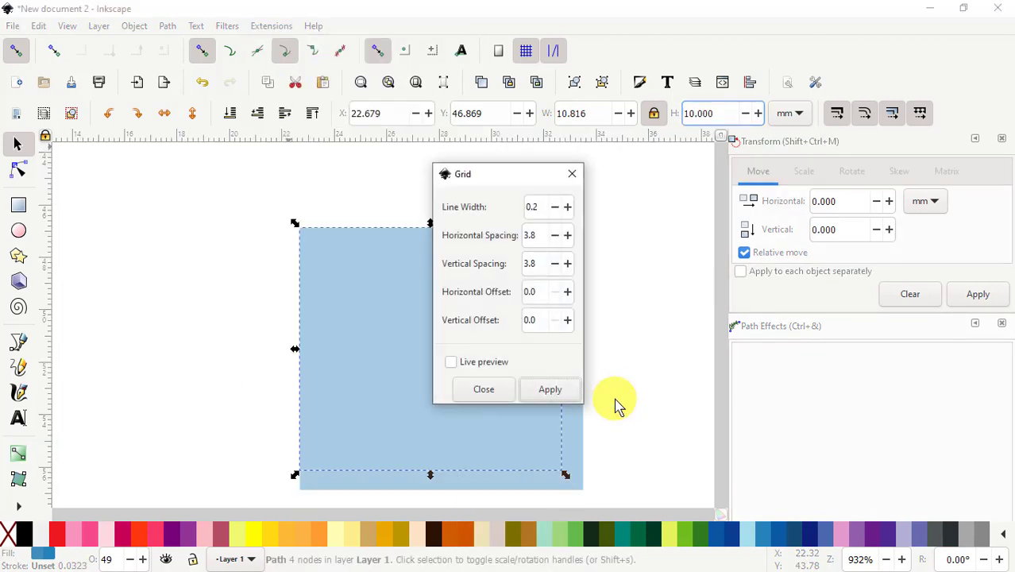
left_click_drag(510, 178, 676, 163)
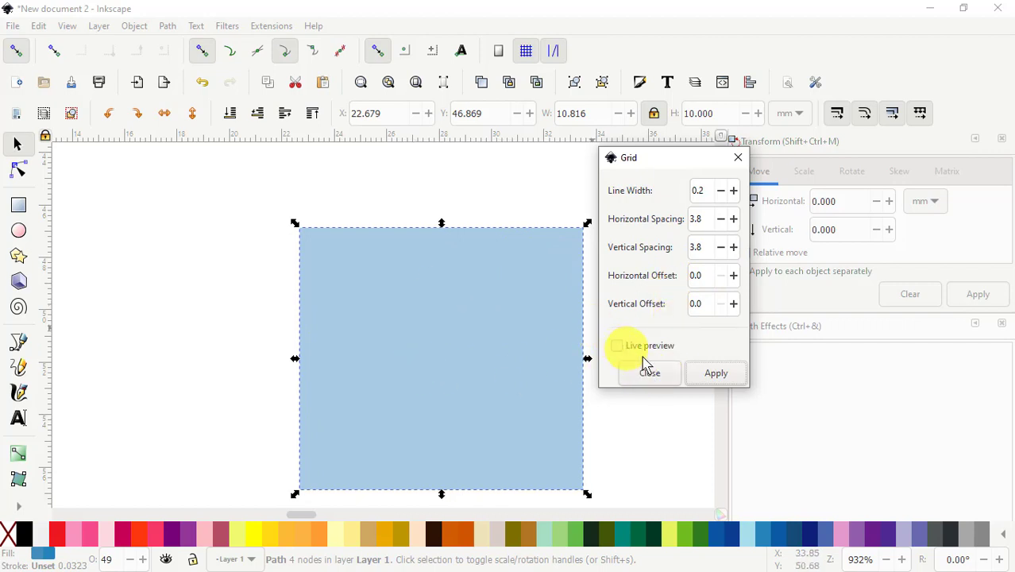
left_click(618, 348)
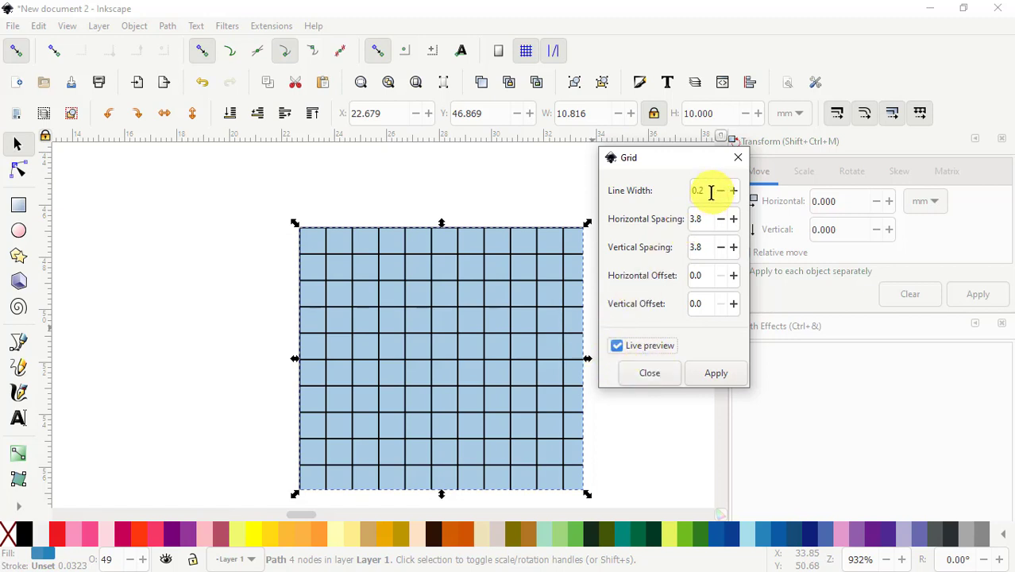
Step: Set the grid's line width to 0.1 and its horizontal and vertical spacing to 1.8
left_click_drag(681, 161, 728, 154)
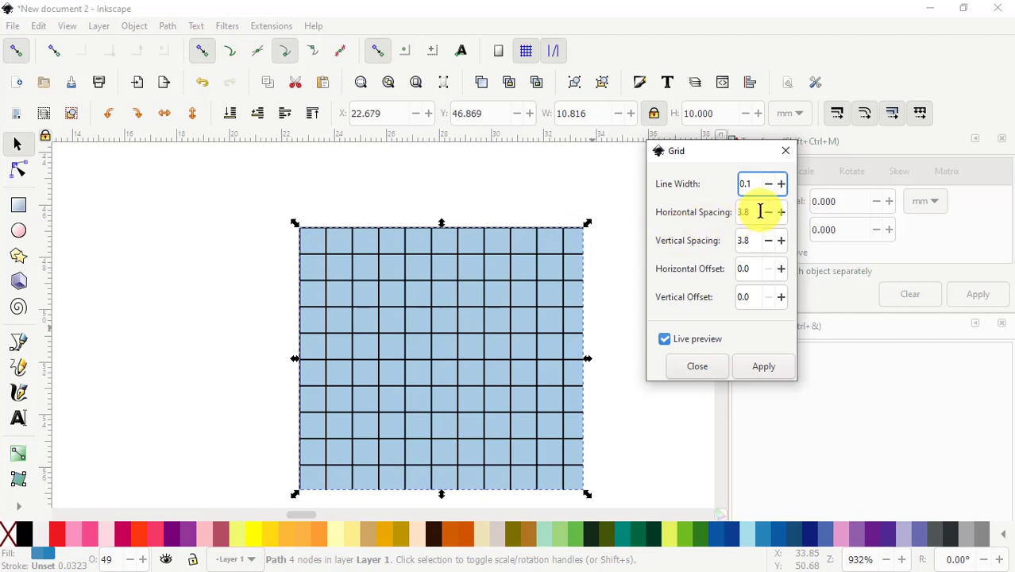
left_click_drag(761, 211, 750, 211)
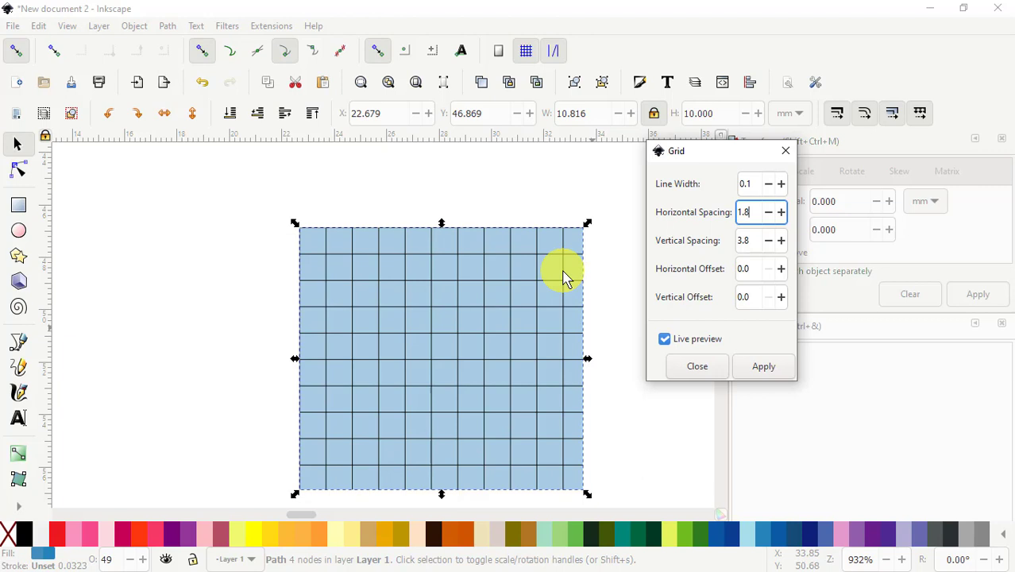
left_click(757, 238)
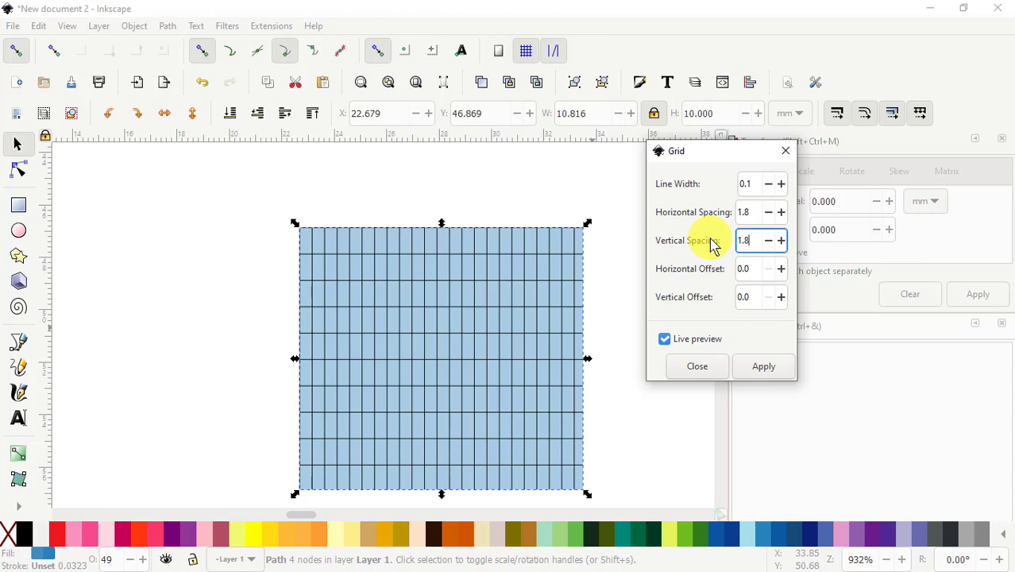
double_click(757, 241)
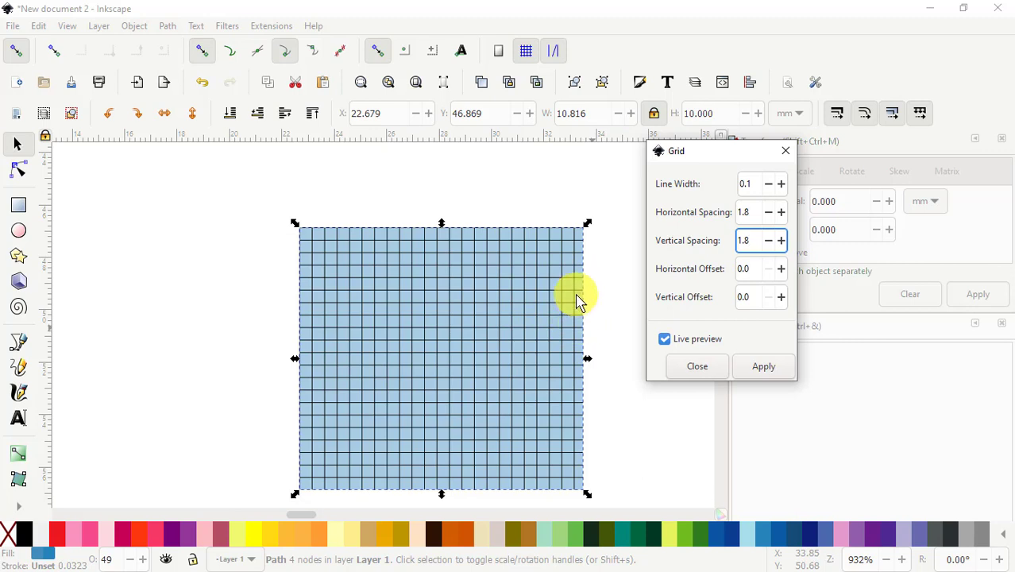
Step: Change the grid's horizontal and vertical spacing to 1.9 and apply the grid to the square
left_click(755, 210)
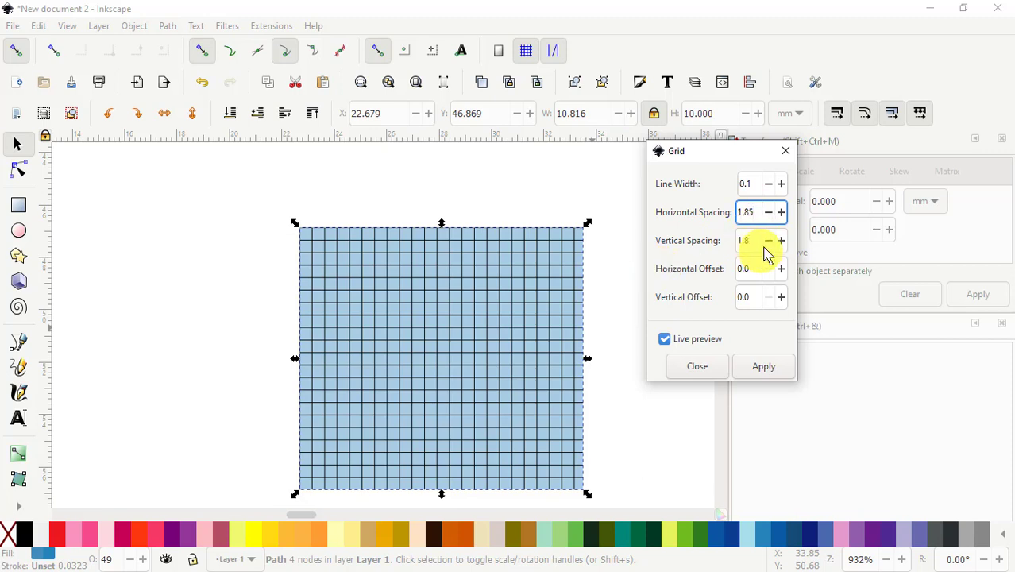
key("Tab")
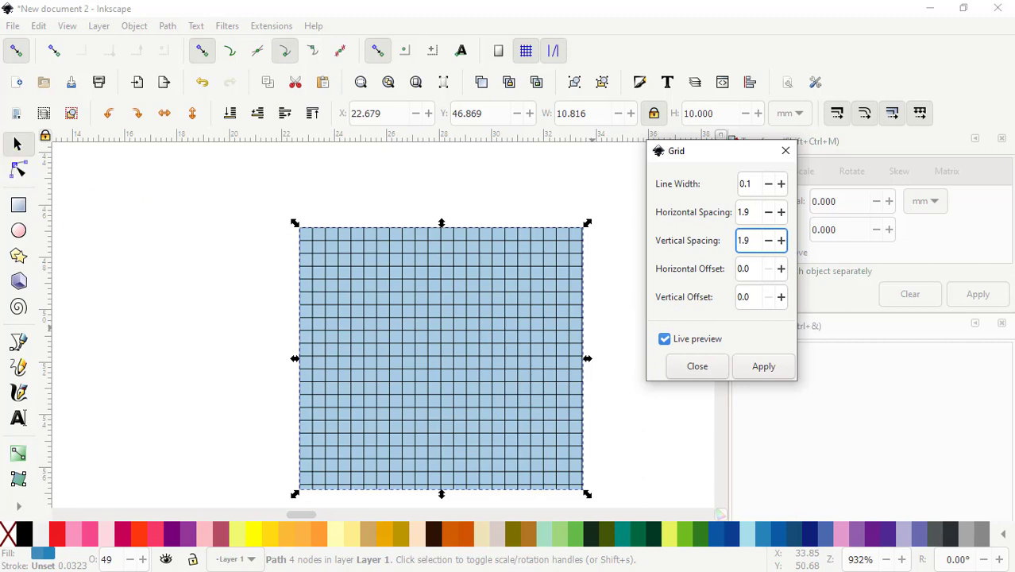
left_click(758, 373)
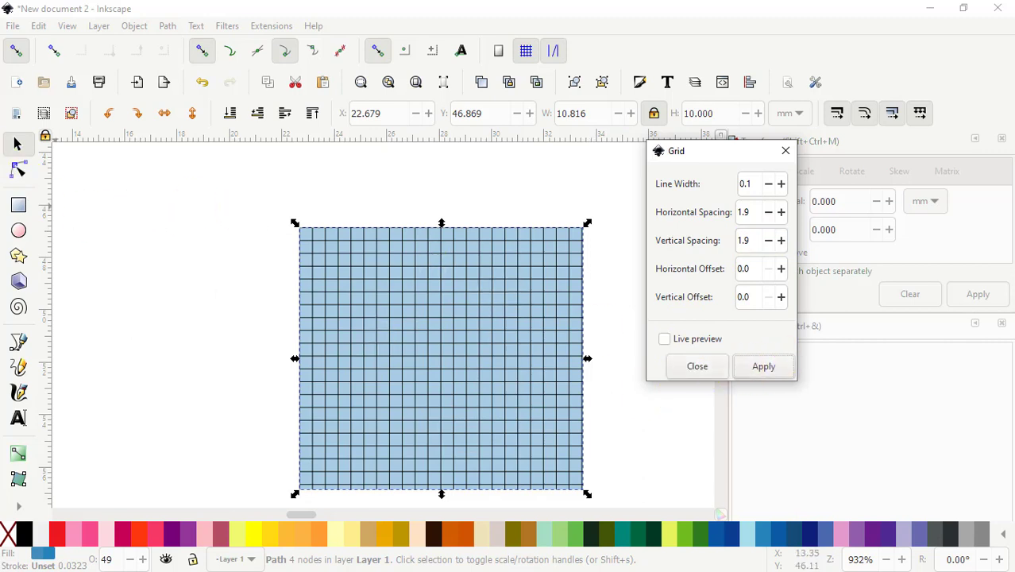
Step: Select the grid path in the Objects list and move the list clear of the drawing
left_click_drag(181, 149, 143, 24)
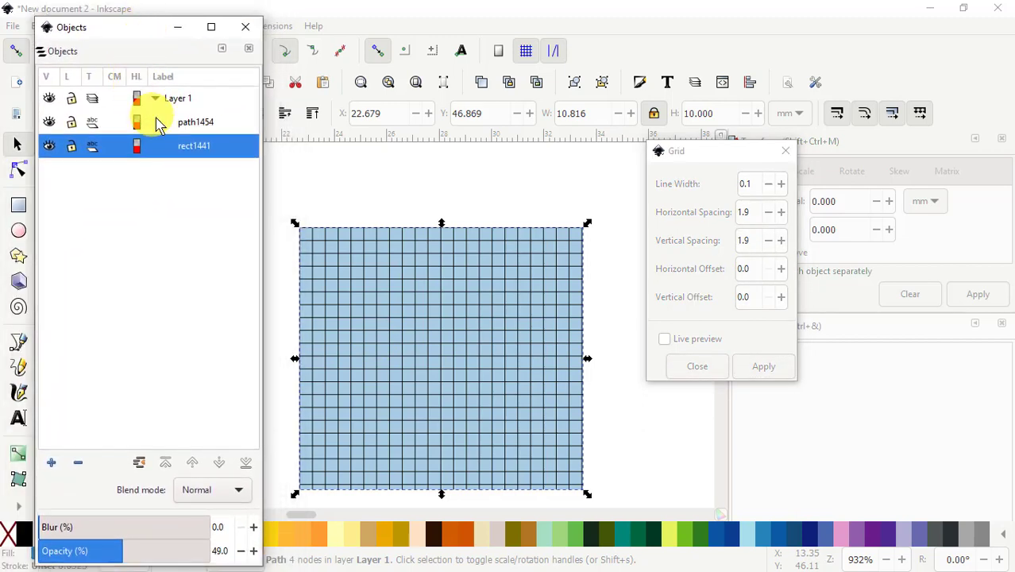
left_click(485, 273)
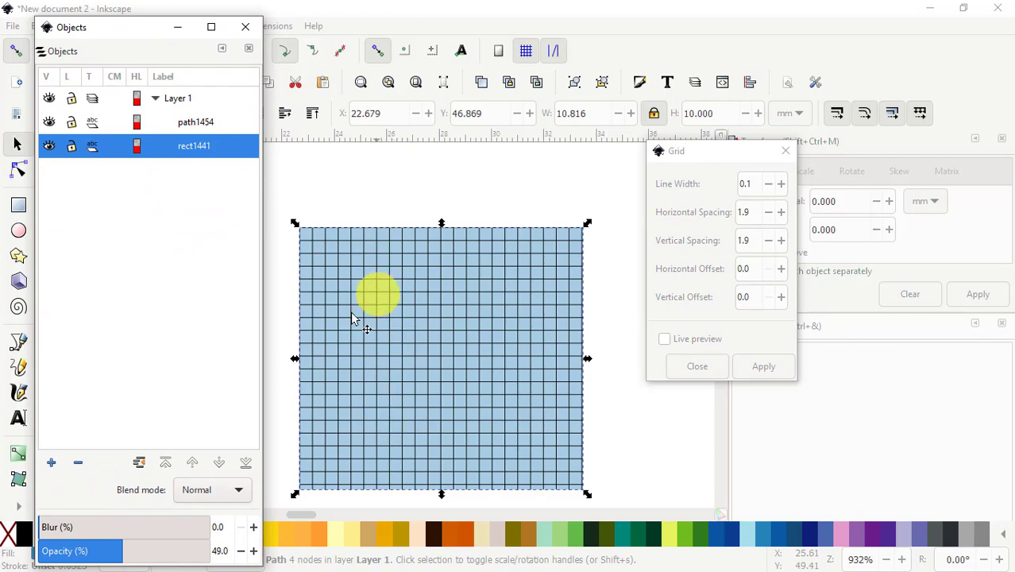
left_click(196, 126)
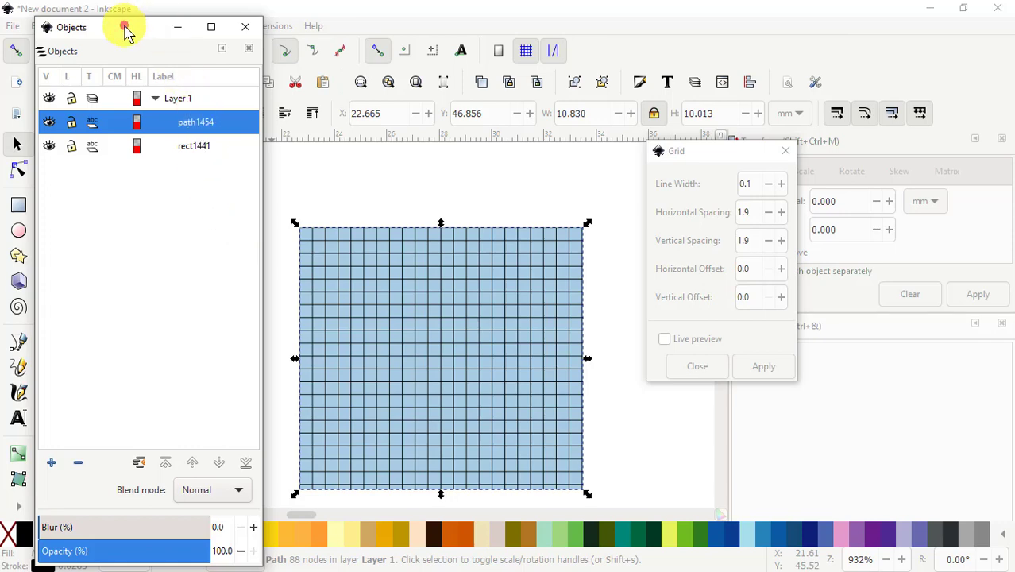
left_click_drag(127, 32, 746, 14)
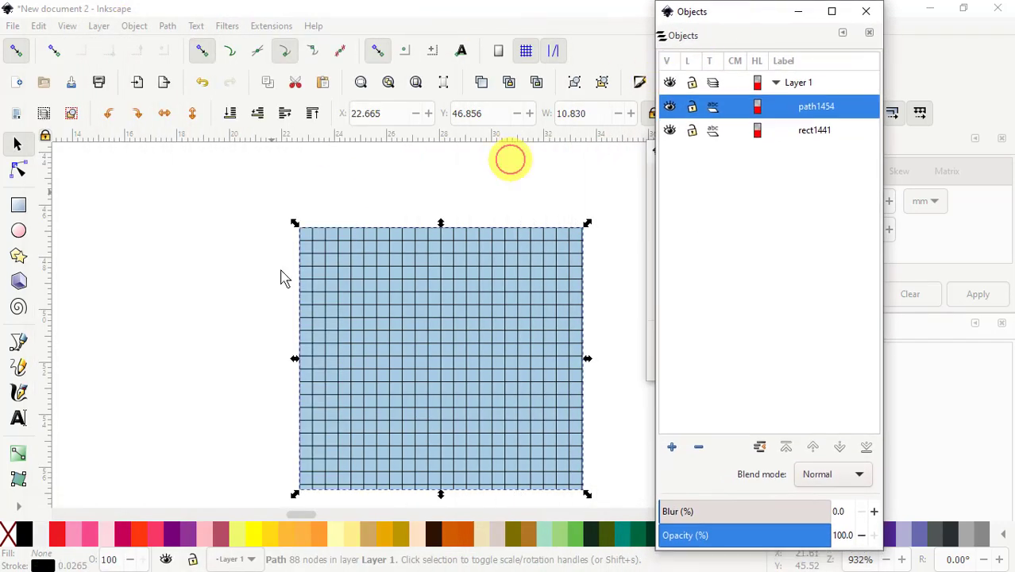
Step: Try a yellow and a light orange stroke colour on the grid path
right_click(255, 540)
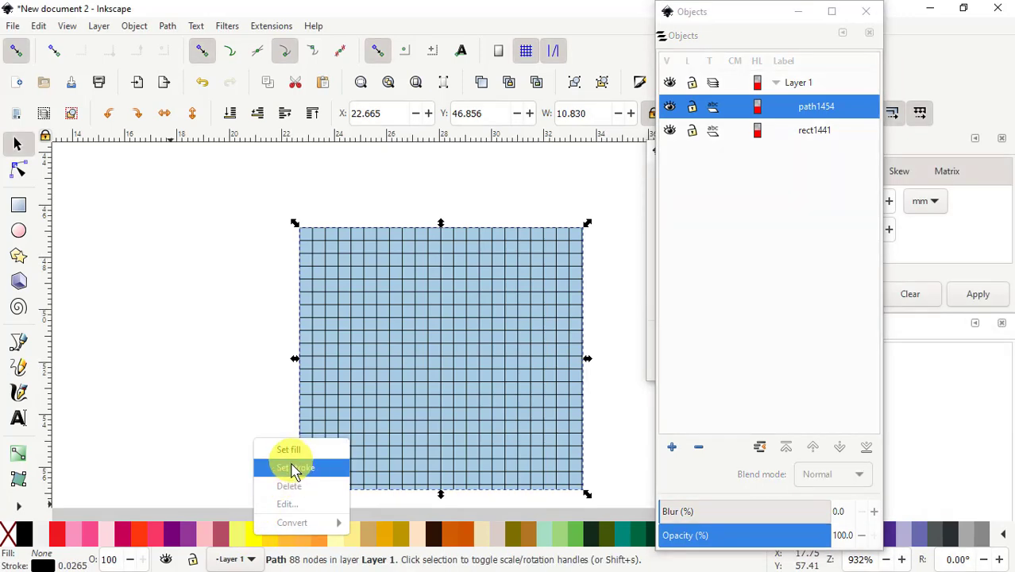
left_click(295, 470)
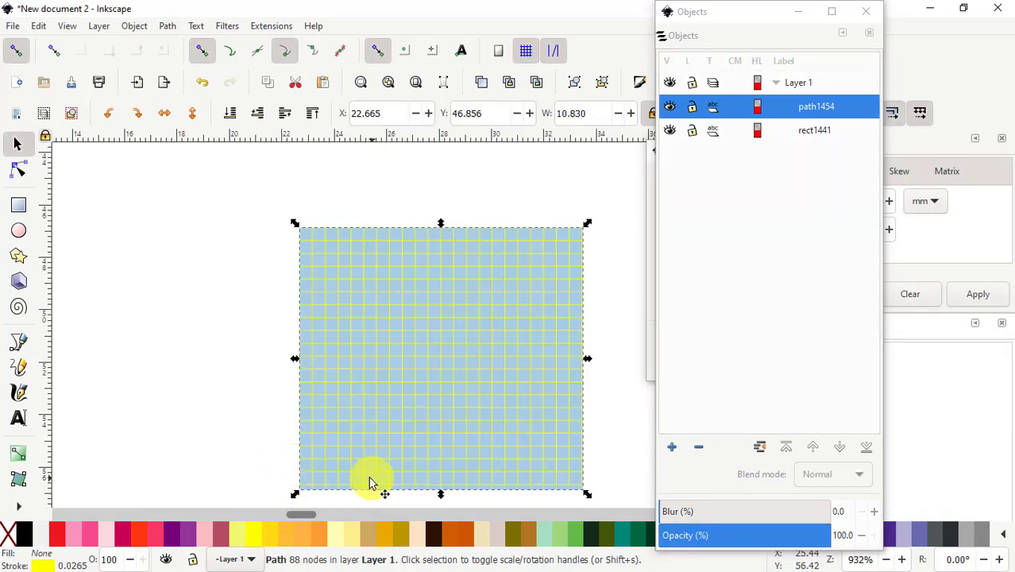
right_click(325, 542)
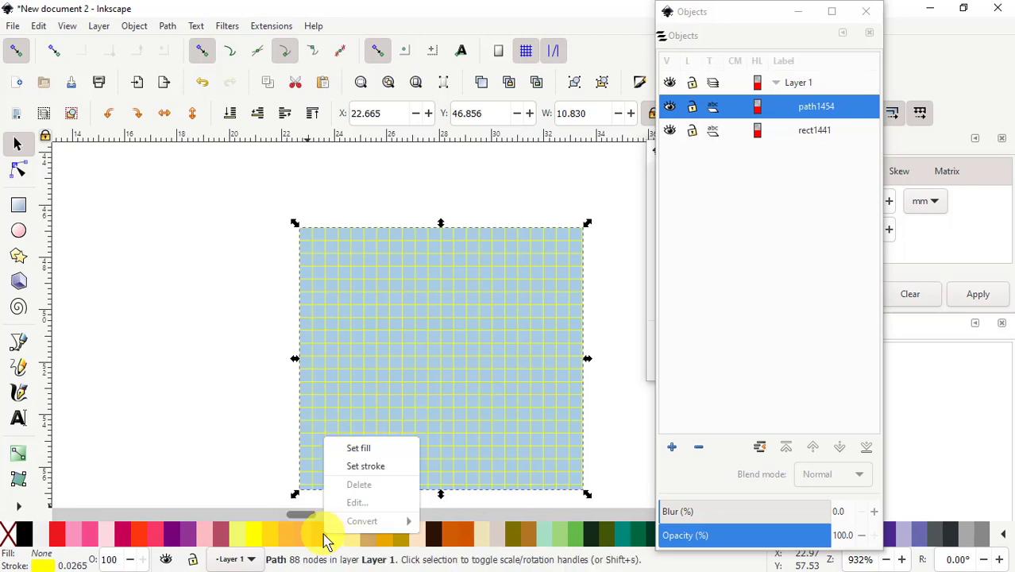
left_click(362, 466)
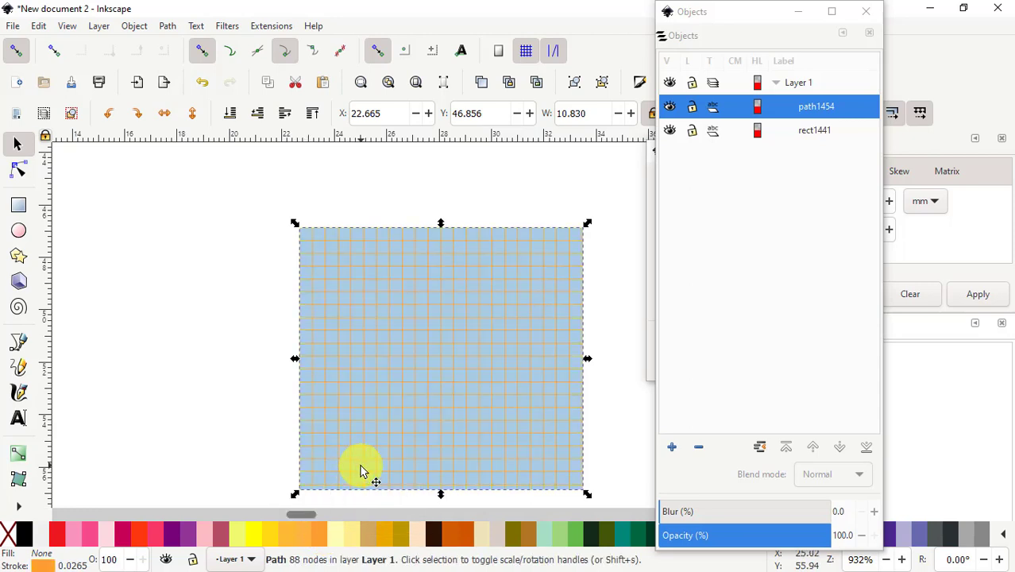
Step: Set the grid path's stroke to dark orange and lock the path in the Objects list
right_click(470, 543)
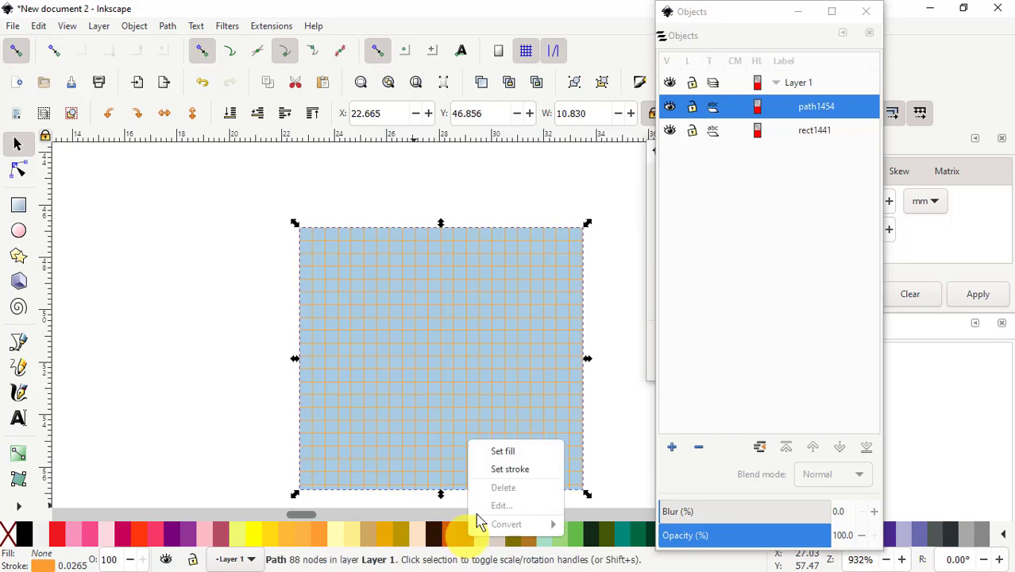
left_click(506, 470)
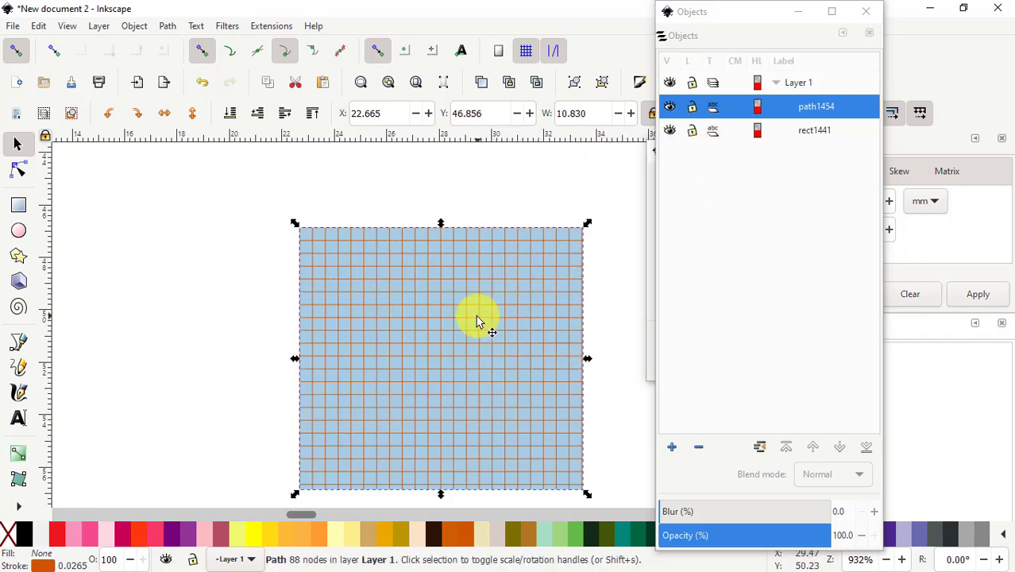
left_click(691, 108)
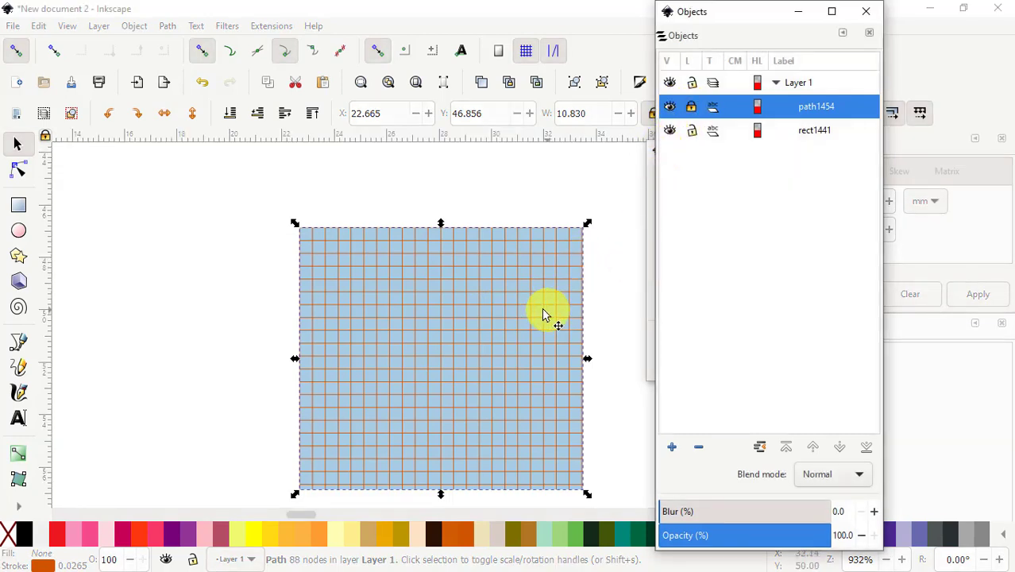
Step: Activate the Pen tool and try starting a path in the empty area beside the grid square
scroll(484, 364, "up", 2)
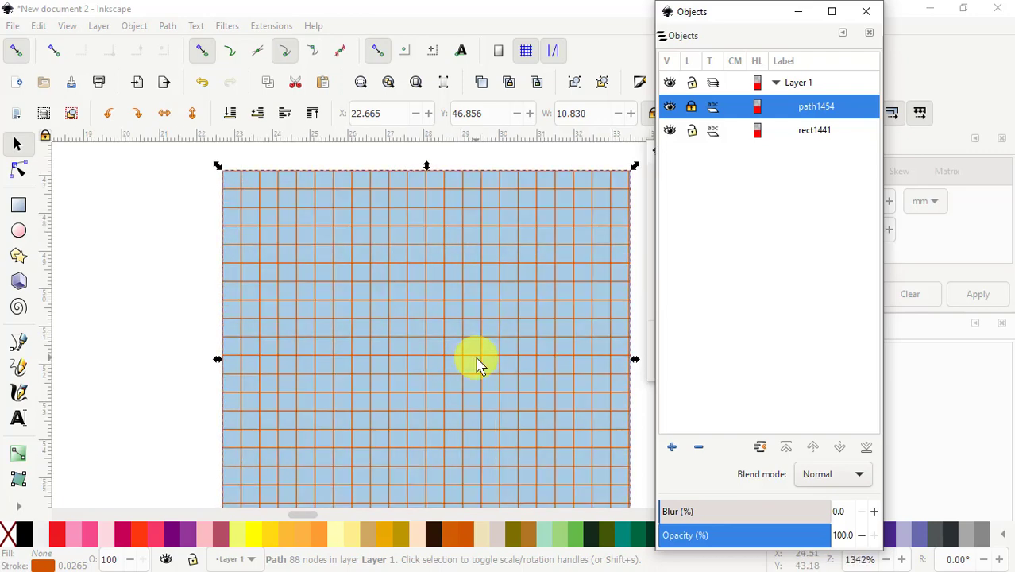
scroll(477, 363, "down", 2)
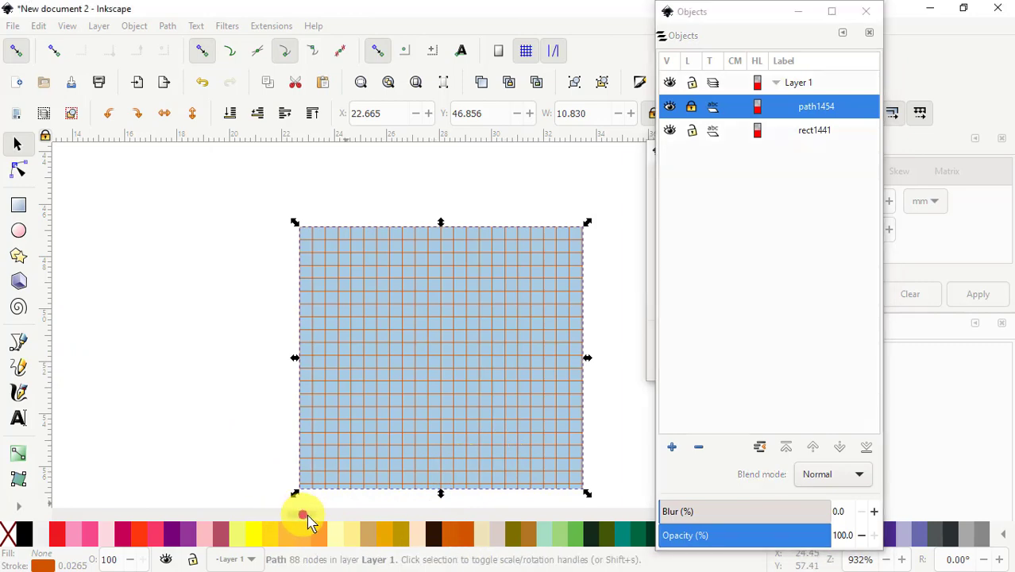
mouse_move(307, 514)
left_mouse_down()
mouse_move(315, 515)
mouse_move(305, 515)
left_mouse_up()
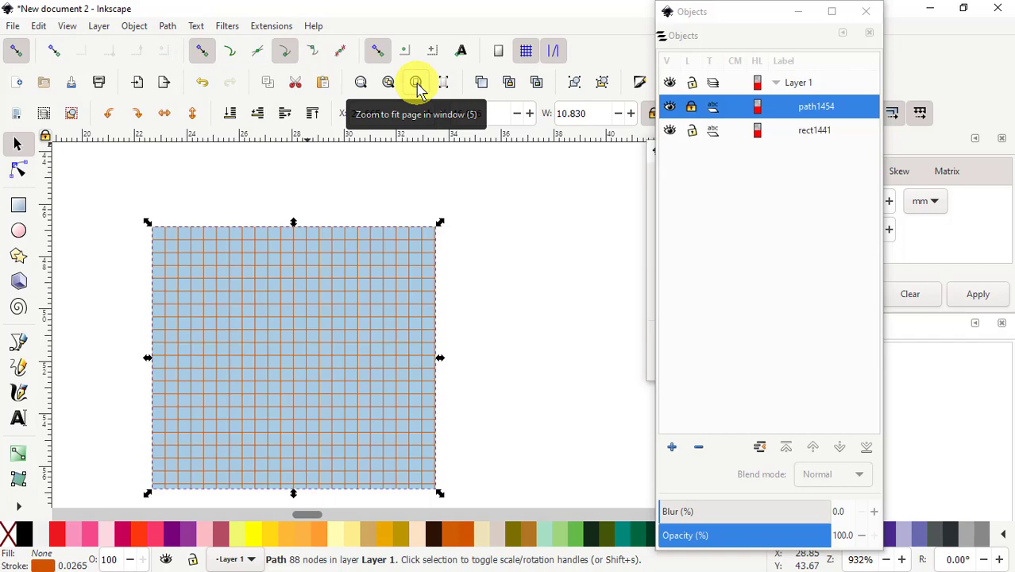
left_click(362, 84)
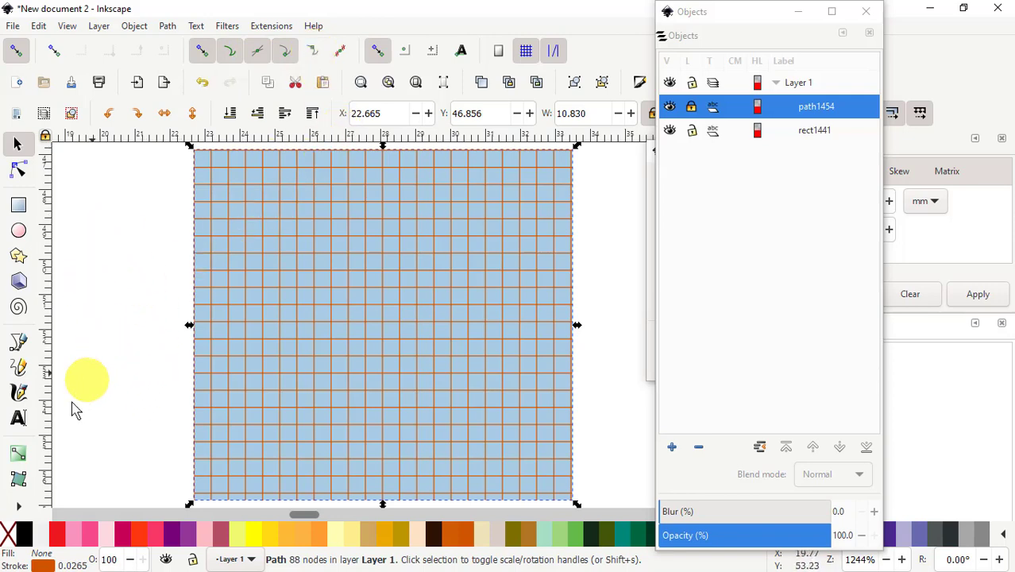
left_click(19, 342)
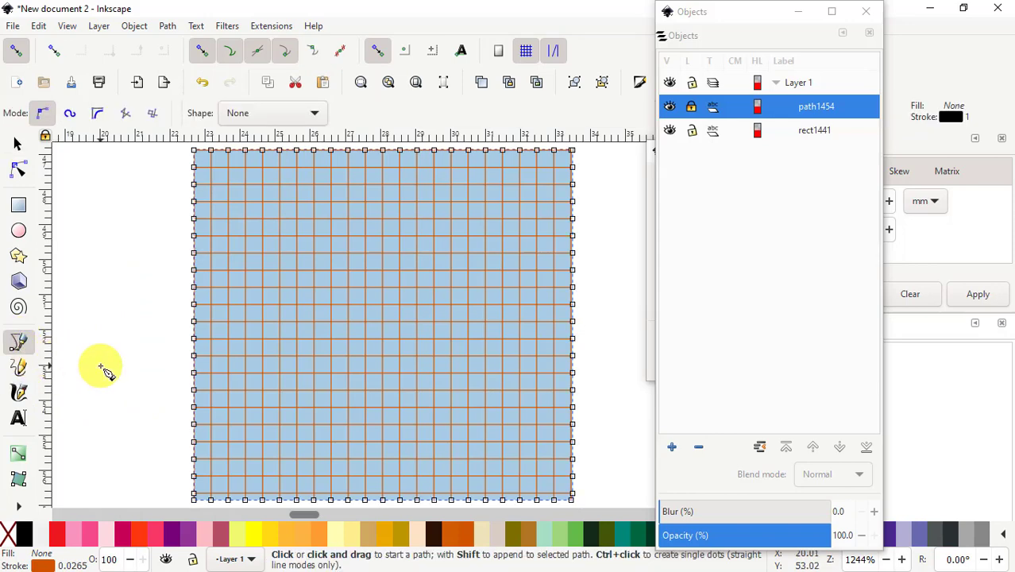
left_click(101, 230)
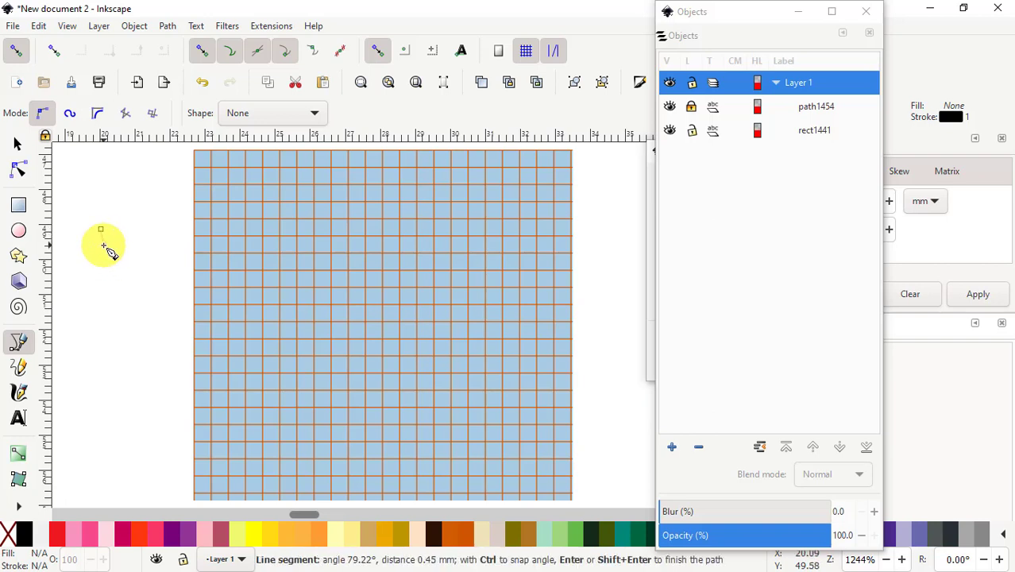
key("Return")
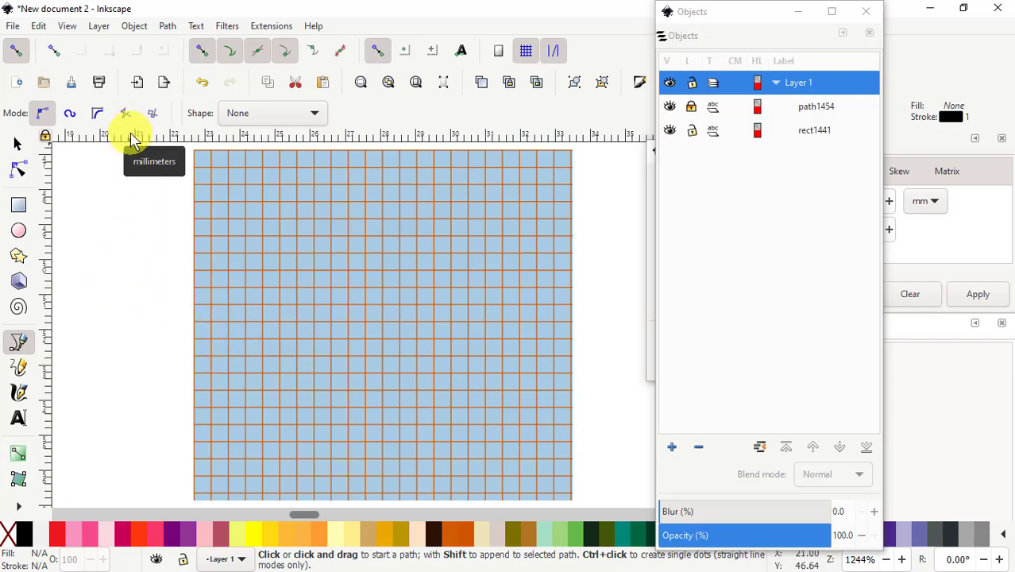
Step: Add two horizontal guides six grid cells apart over the lower half of the grid and a vertical guide through its centre
left_click_drag(132, 137, 131, 449)
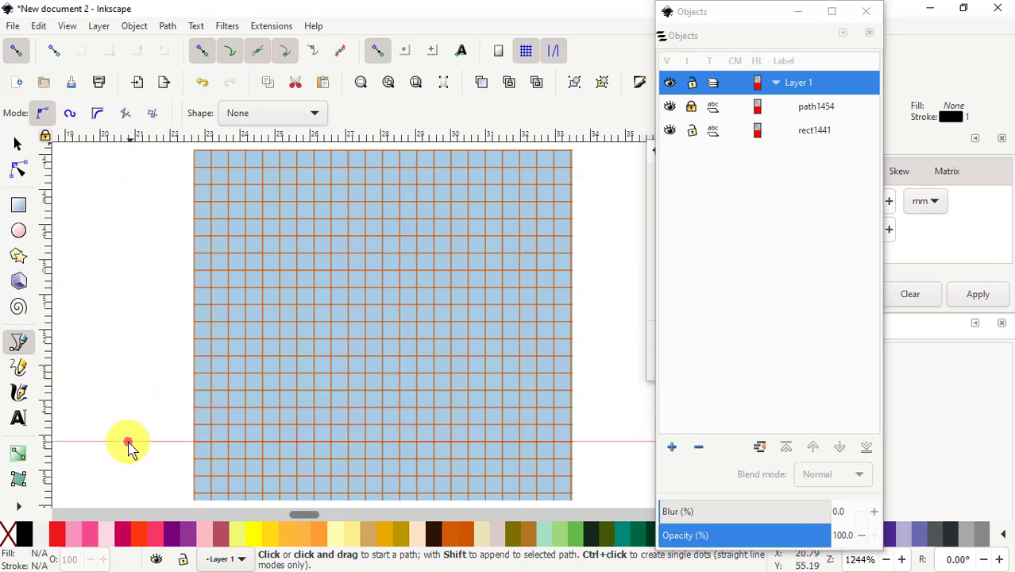
left_click_drag(128, 442, 128, 442)
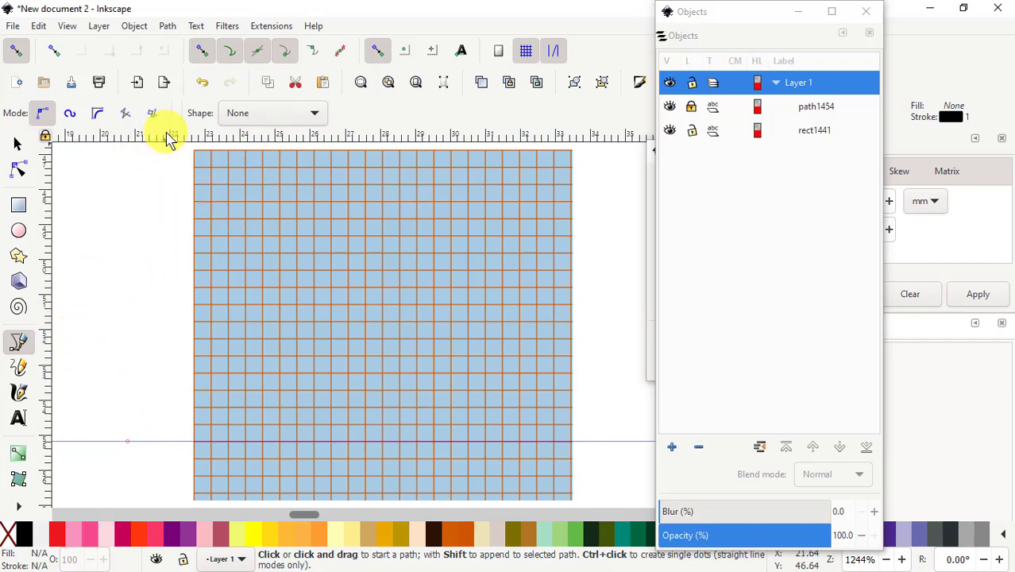
left_click_drag(167, 135, 166, 338)
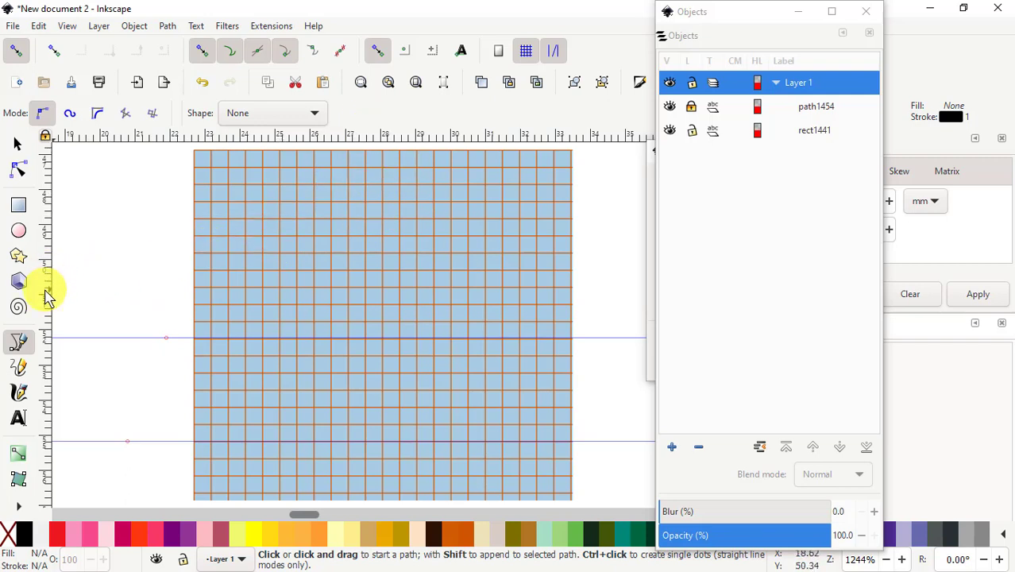
left_click_drag(46, 295, 385, 310)
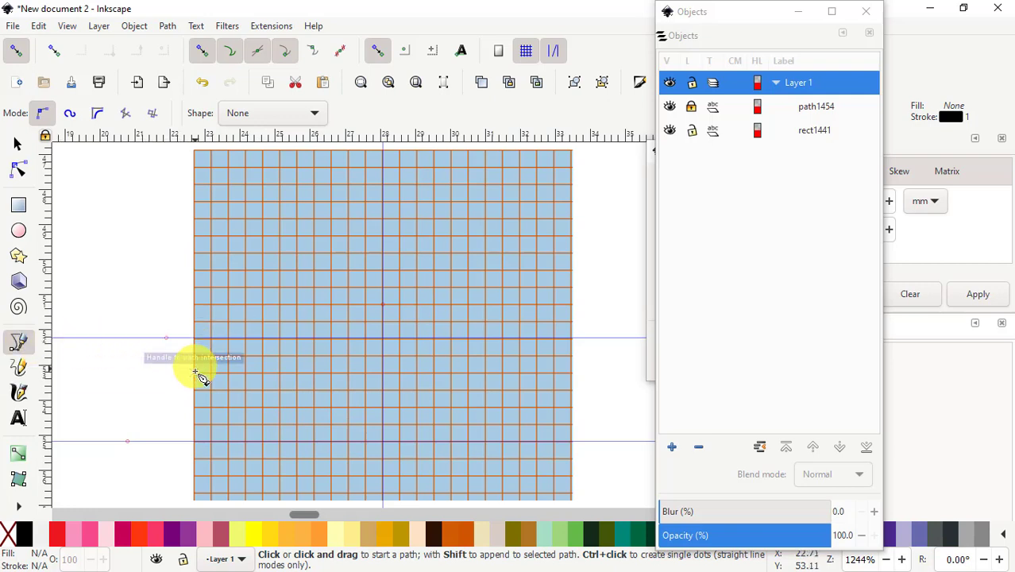
Step: Draw a straight line along the lower guide across the grid's full width and thin its stroke to about 0.054 mm
left_click(194, 441)
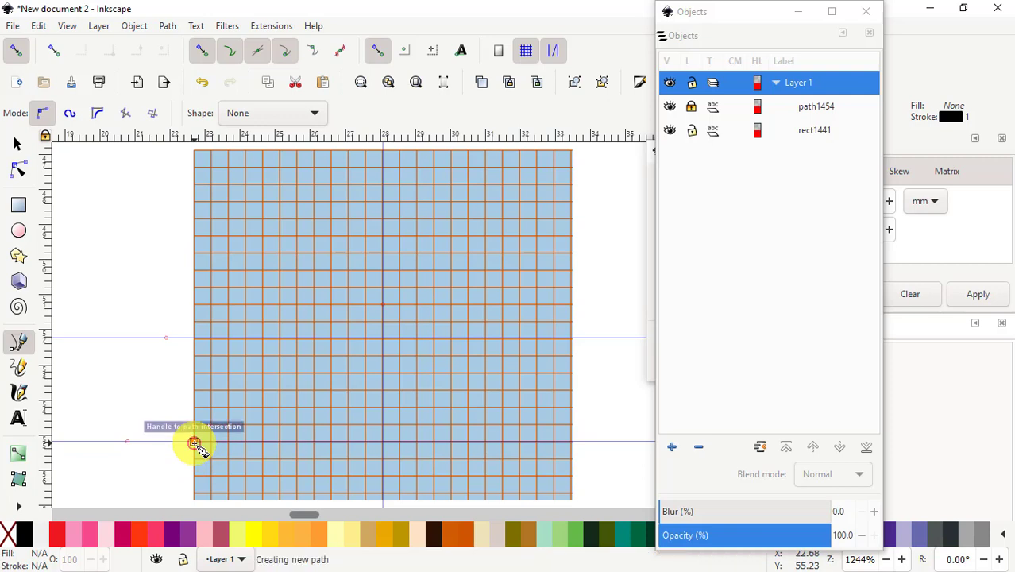
left_click(572, 441)
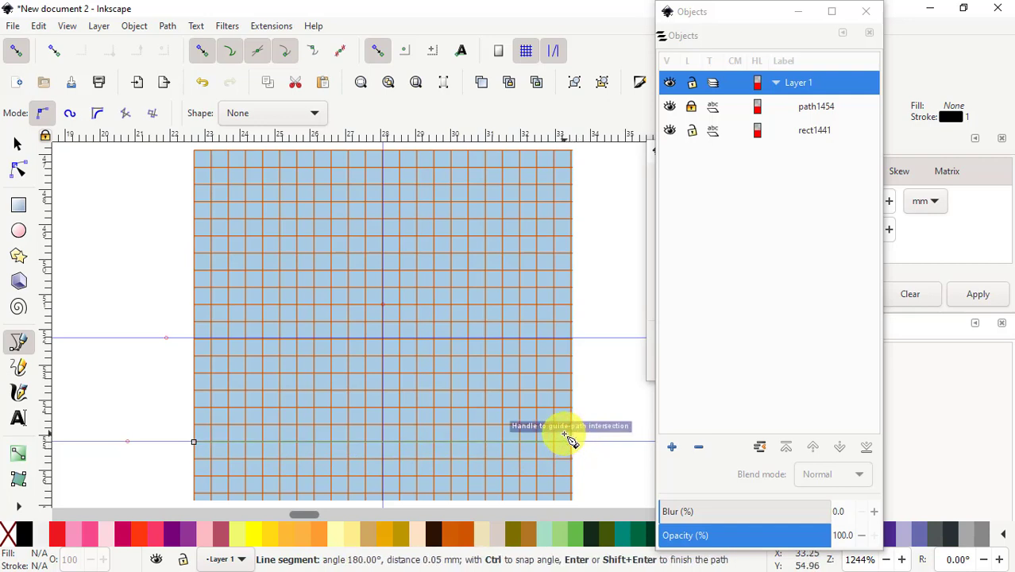
key("Return")
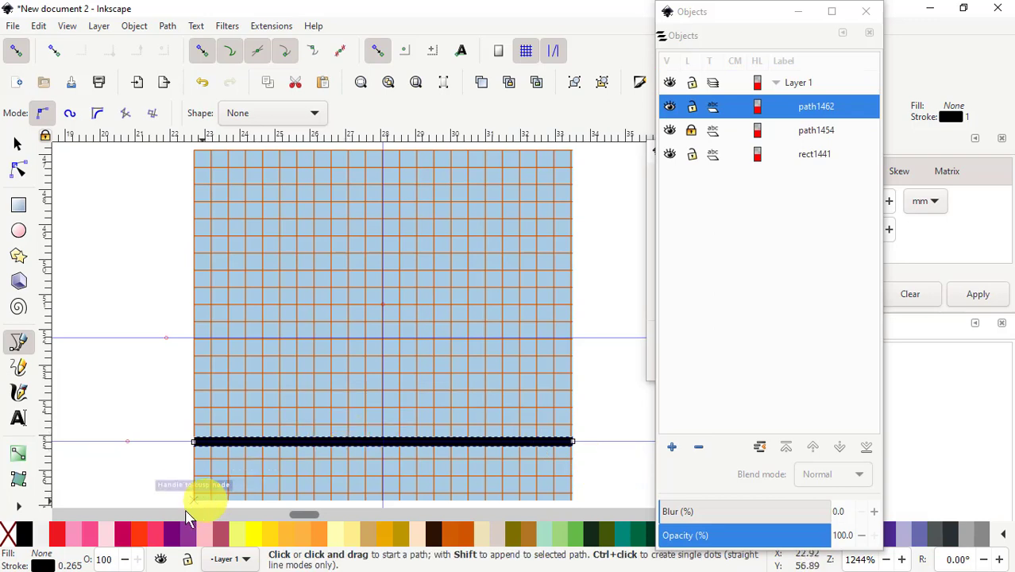
left_click_drag(68, 560, 70, 567)
scroll(71, 567, "down", 3)
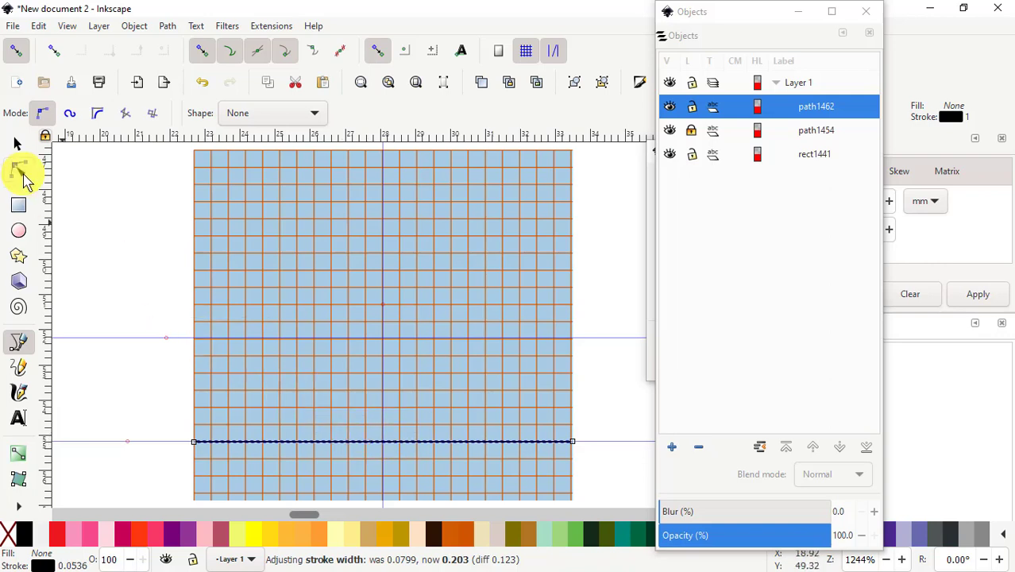
Step: Switch to node editing and clear the Objects list and the Grid dialog off the canvas
left_click(21, 172)
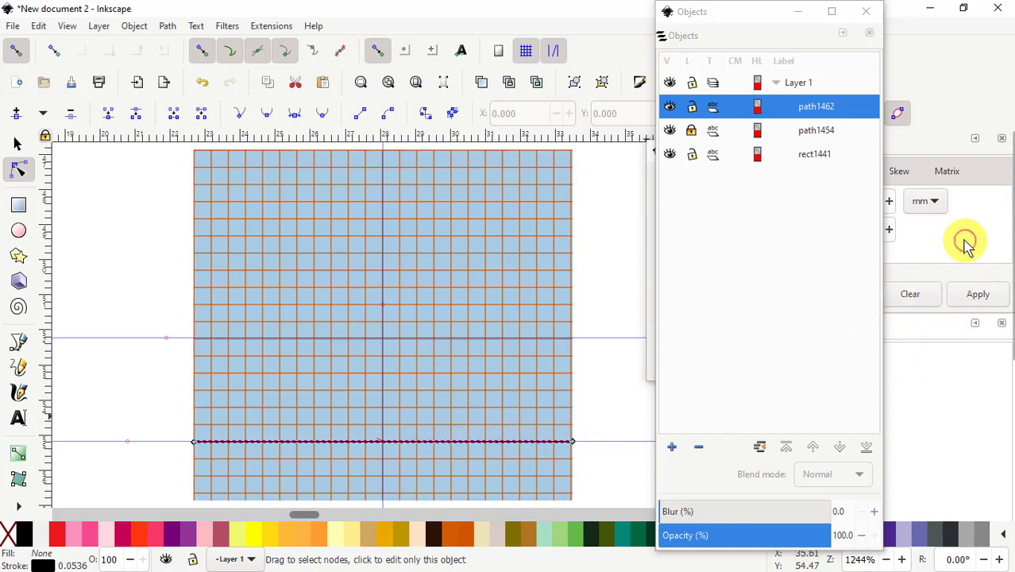
left_click_drag(774, 16, 48, 183)
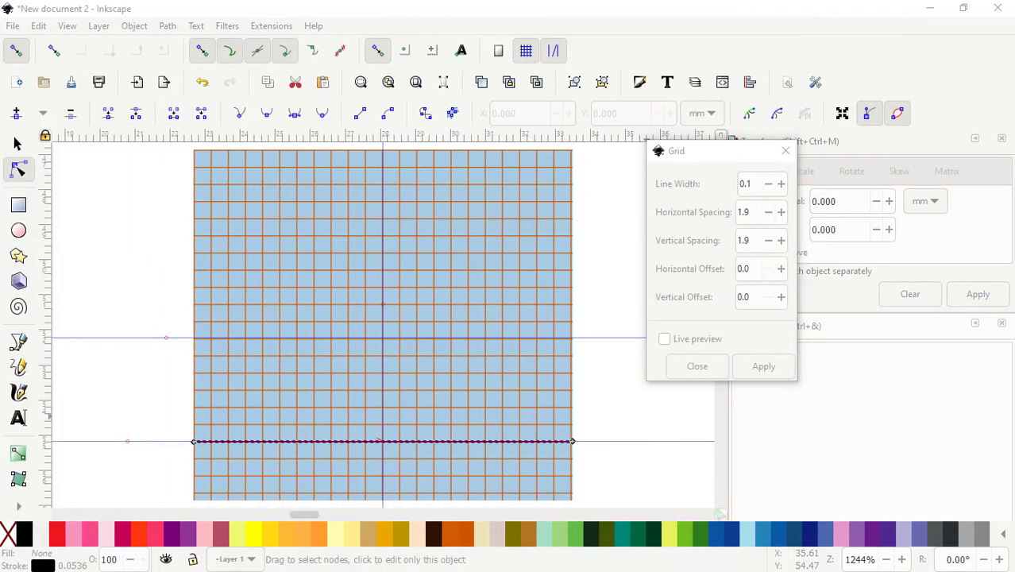
left_click(732, 159)
left_click(786, 152)
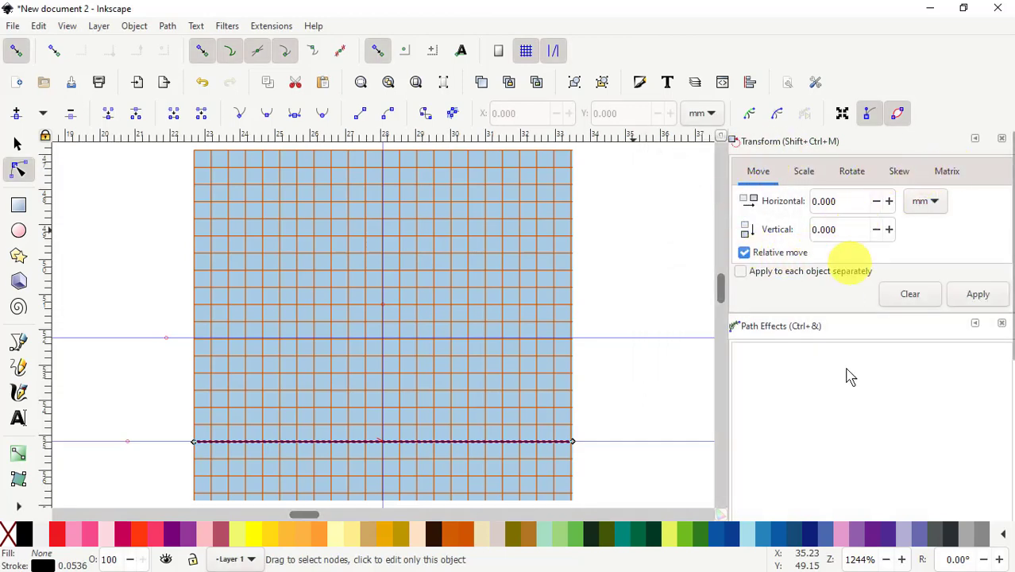
Step: Open the line's stroke style settings and look through the available dash patterns without picking one
scroll(827, 421, "down", 5)
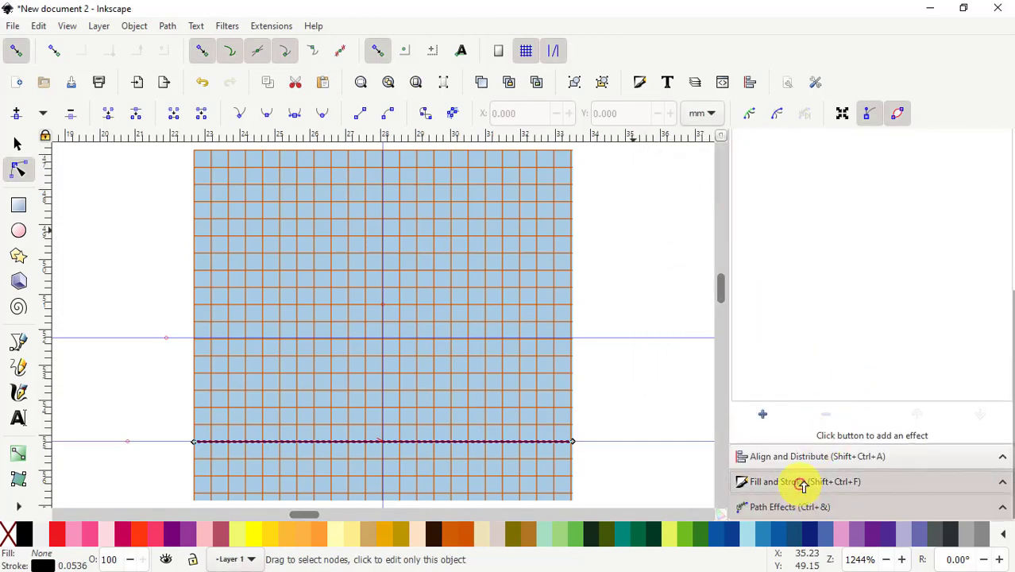
left_click(798, 483)
left_click(917, 176)
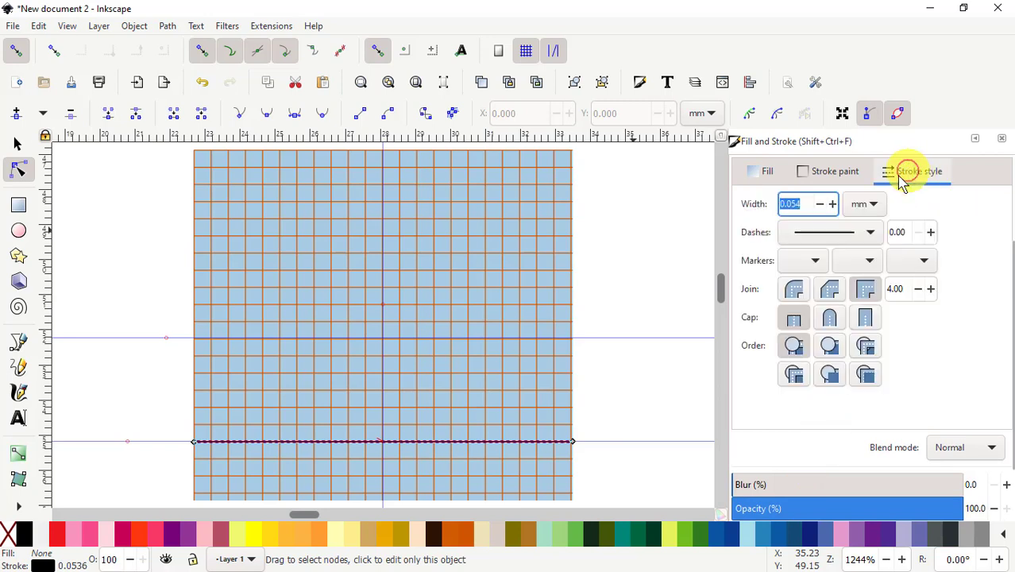
left_click(870, 235)
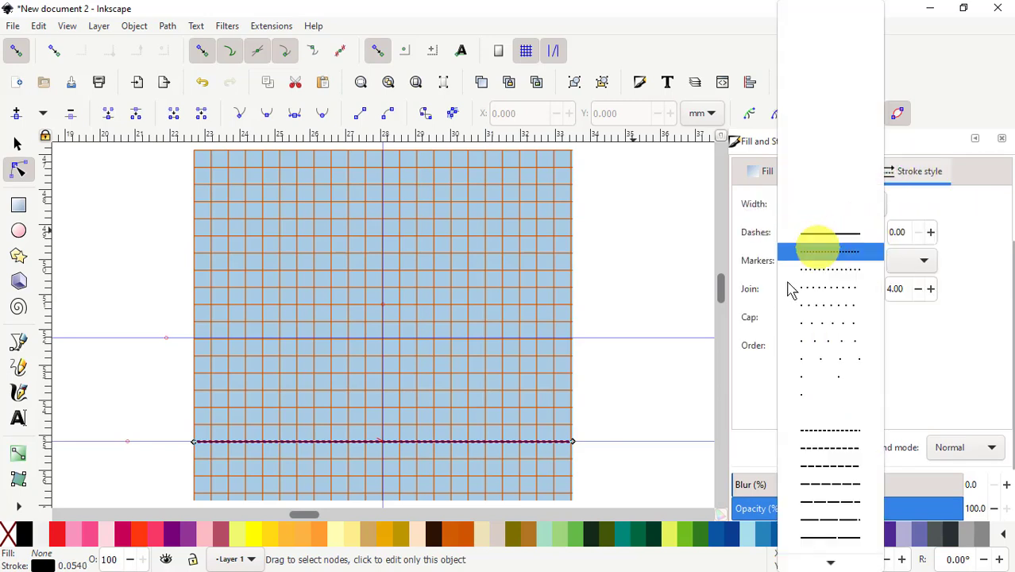
scroll(397, 480, "up", 3)
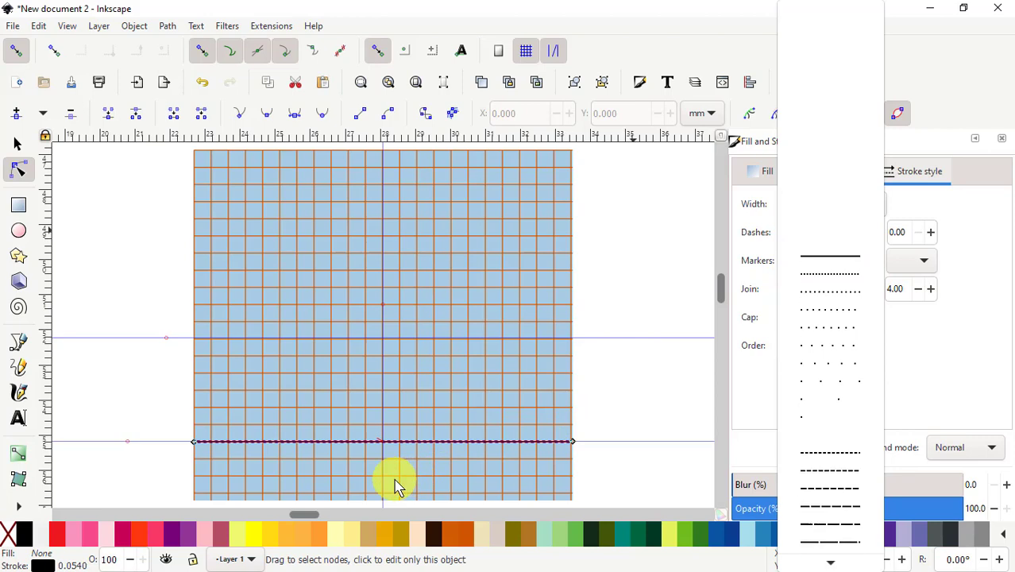
left_click(676, 381)
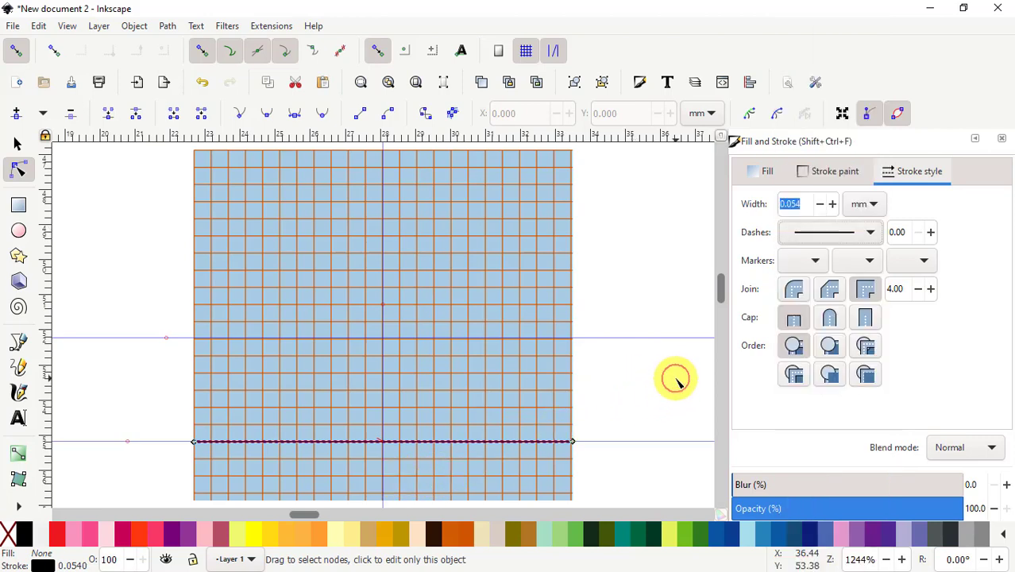
Step: Add a node to the line at the vertical guide and another midway along its right half, raising the second to the upper guide
left_click(316, 452)
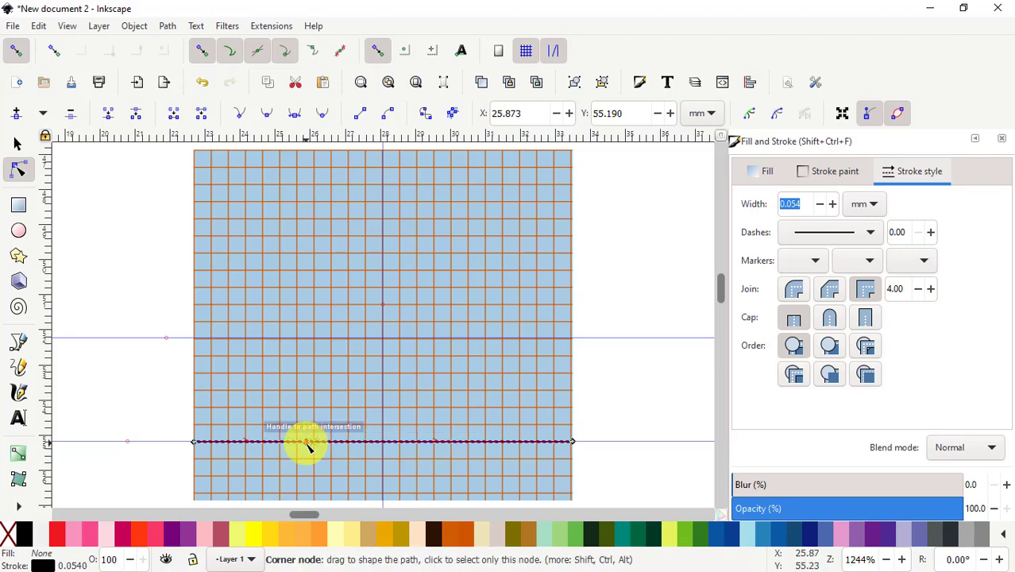
left_click_drag(308, 447, 385, 446)
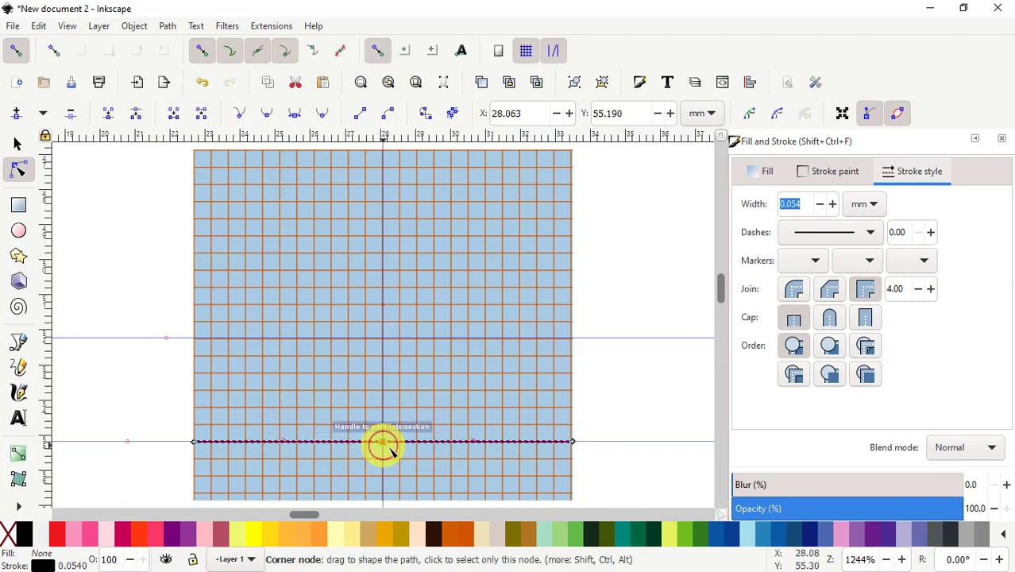
double_click(476, 442)
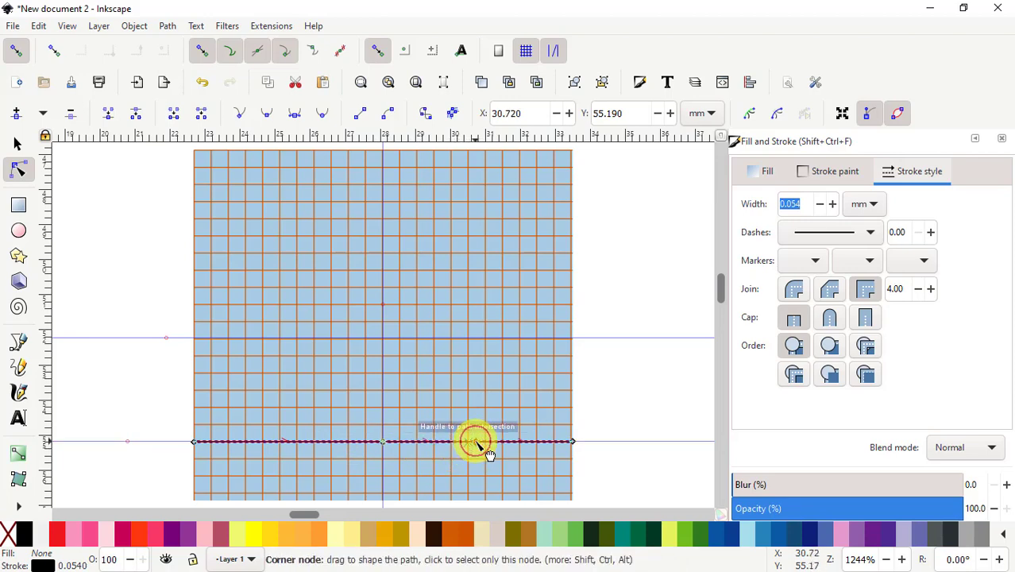
left_click_drag(483, 445, 494, 310)
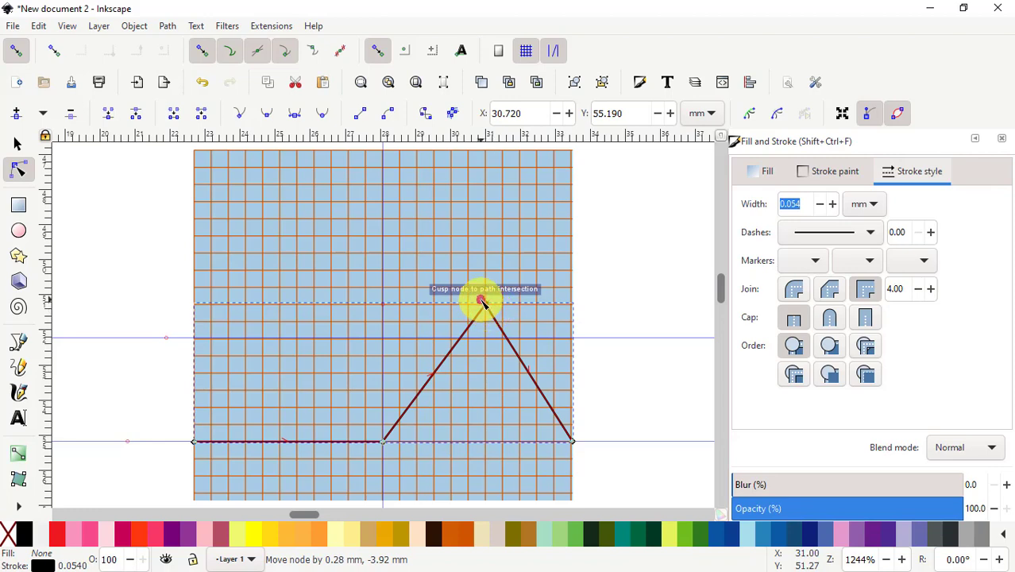
left_click_drag(482, 306, 492, 339)
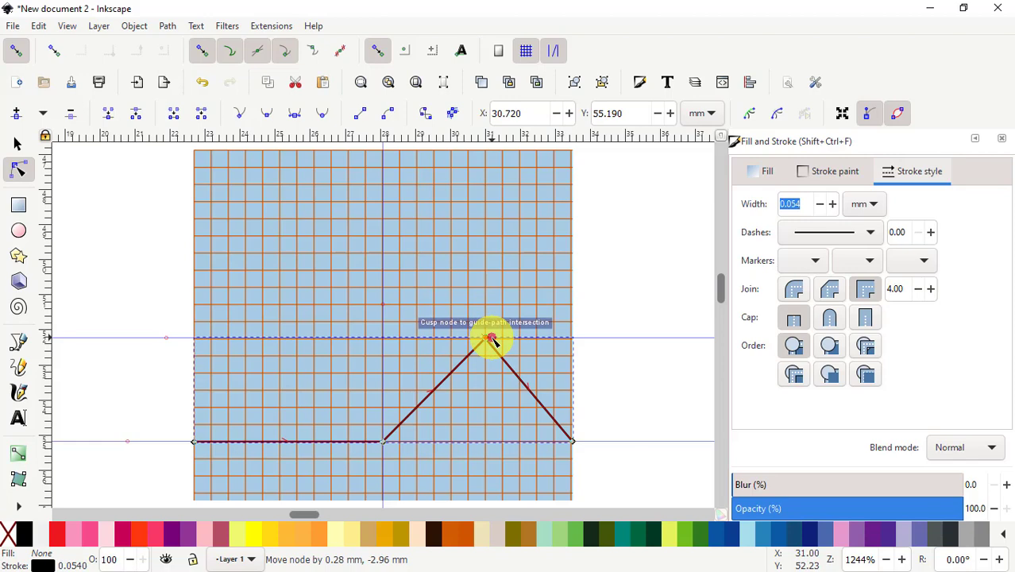
Step: Settle the raised node on the upper guide and add nodes at about X 32.5, Y 49.8 mm and X 31, Y 47.8 mm
left_click_drag(493, 340, 489, 336)
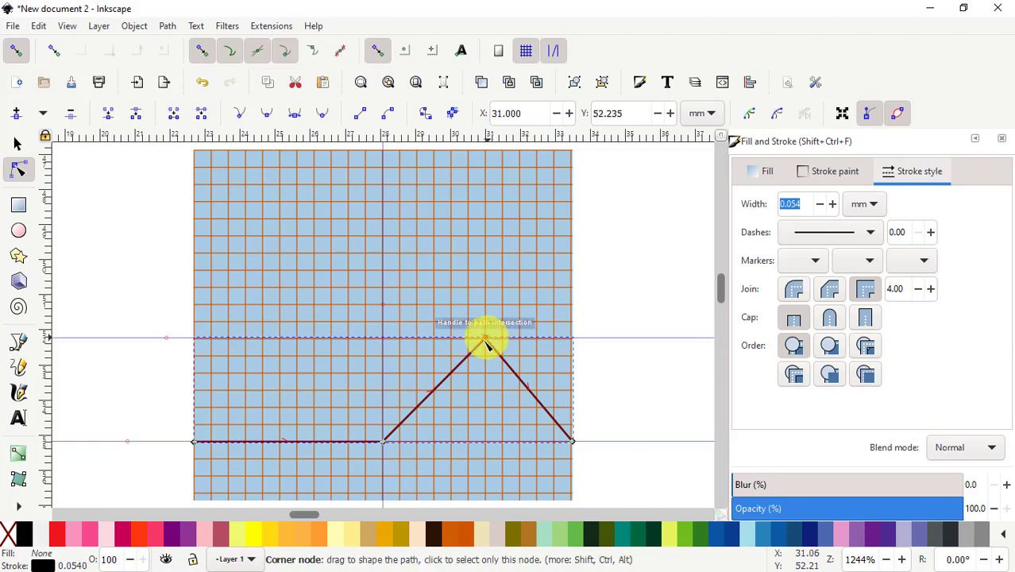
double_click(528, 389)
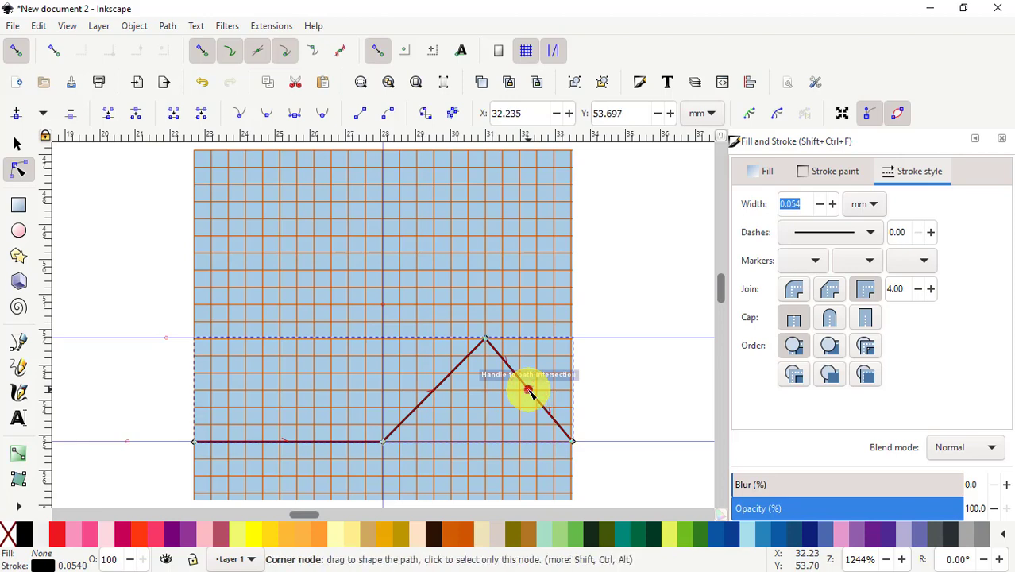
left_click_drag(528, 389, 535, 253)
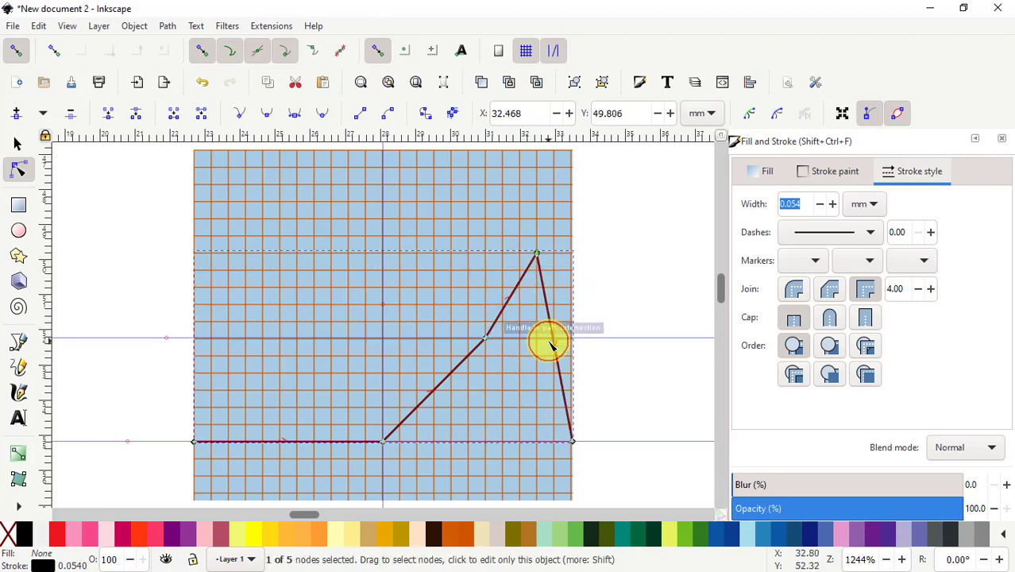
double_click(552, 336)
left_click_drag(552, 336, 486, 186)
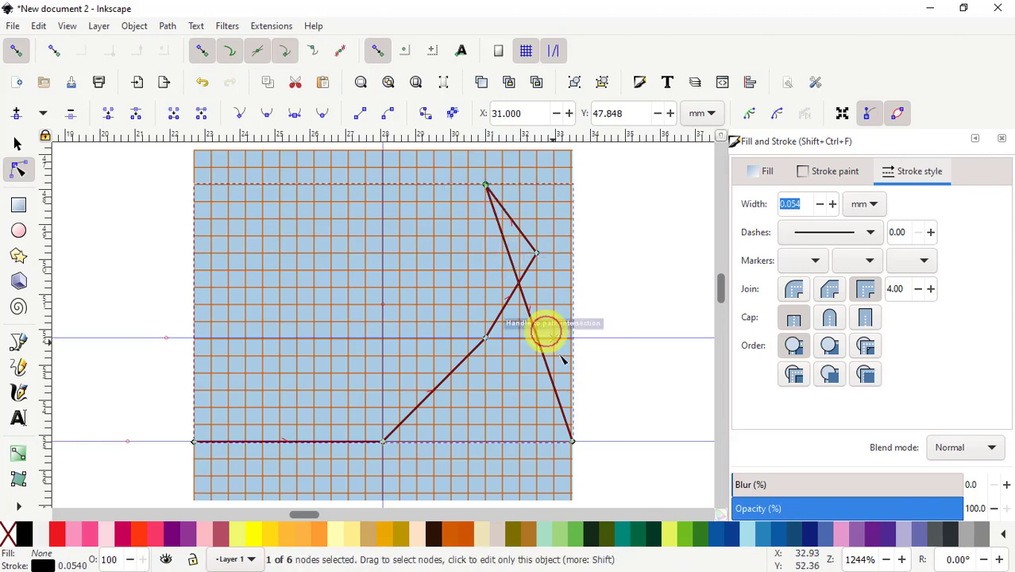
Step: Add a node at about X 29.5, Y 47.8 mm and another slightly lower on the vertical guide for the heart's top notch
double_click(530, 318)
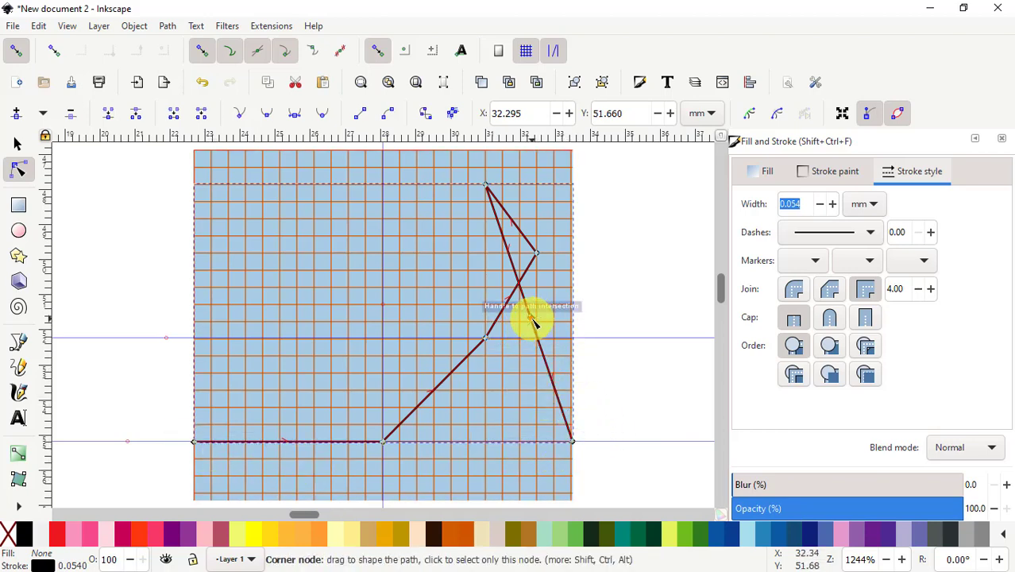
left_click_drag(531, 320, 433, 187)
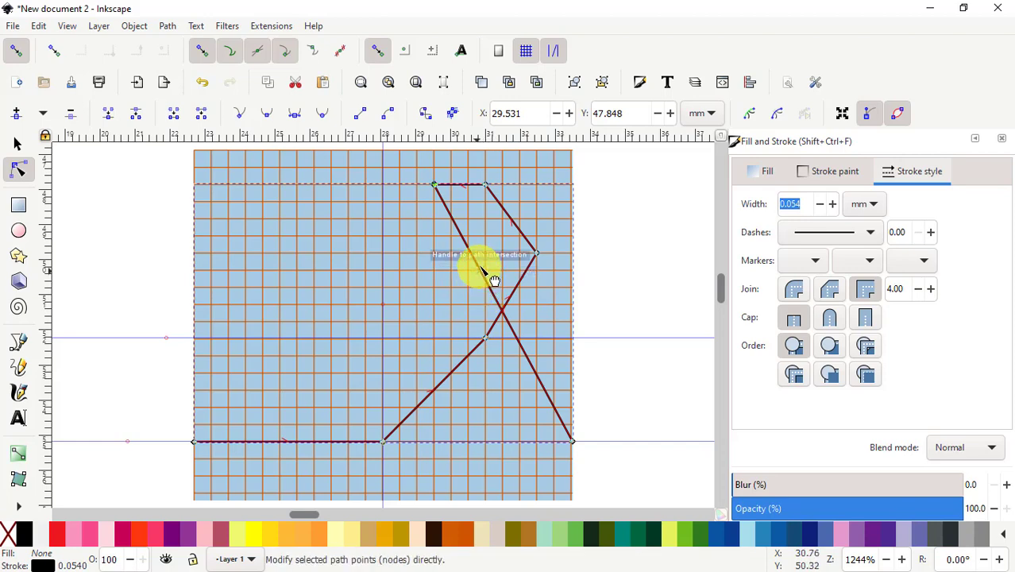
left_click_drag(481, 268, 389, 230)
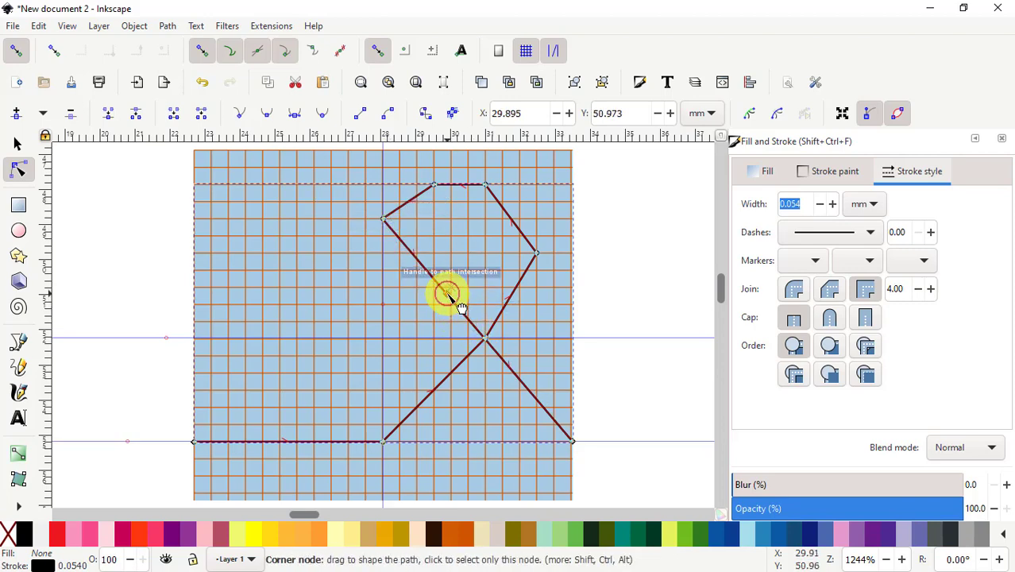
Step: Add the left lobe's inner top node at about X 26.6, Y 47.8 mm and undo the accidental bend of the following segment
left_click_drag(448, 292, 335, 189)
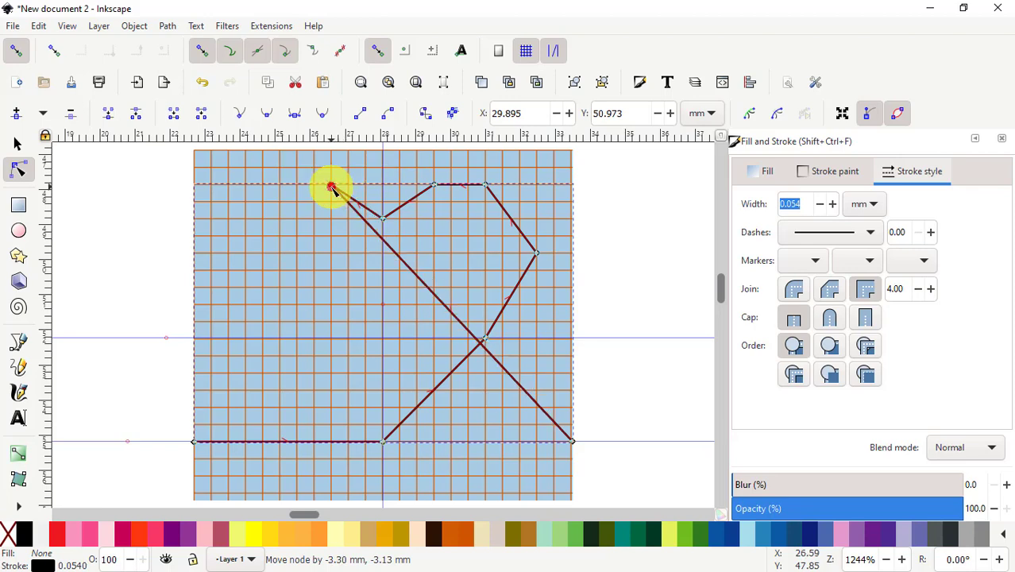
left_click_drag(332, 189, 332, 188)
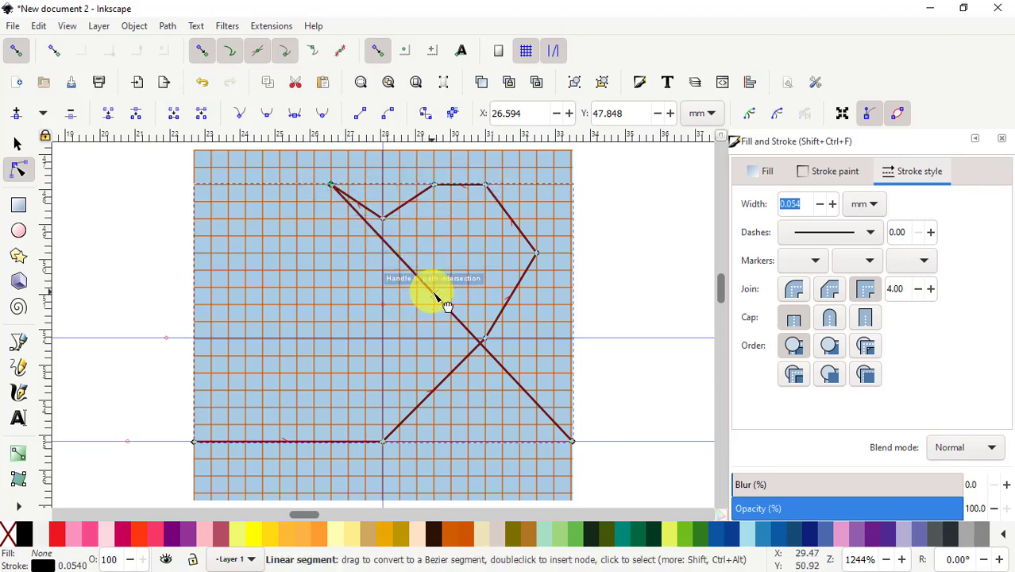
mouse_move(436, 299)
left_mouse_down()
mouse_move(339, 291)
mouse_move(442, 310)
left_mouse_up()
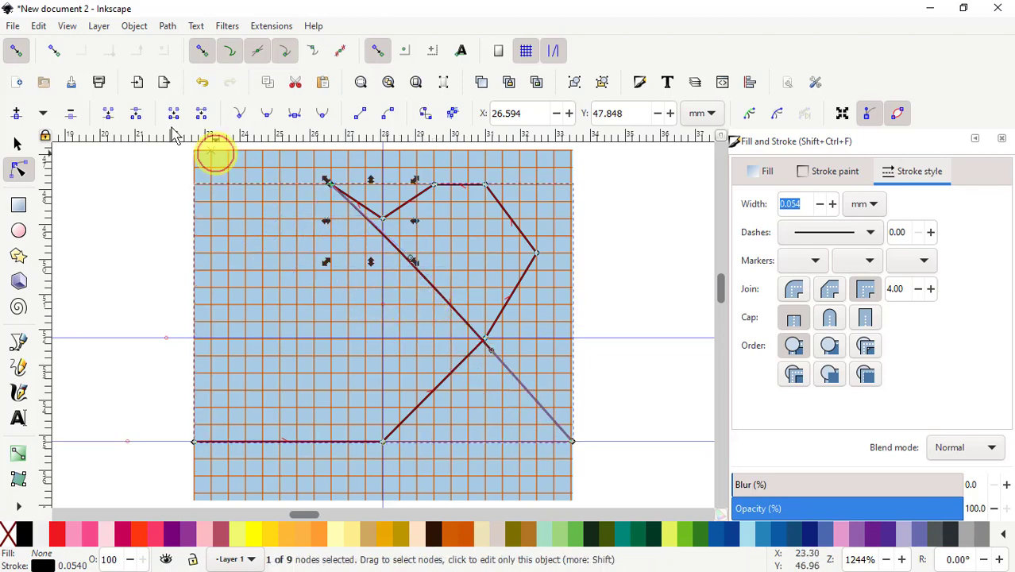
left_click(38, 26)
left_click(75, 45)
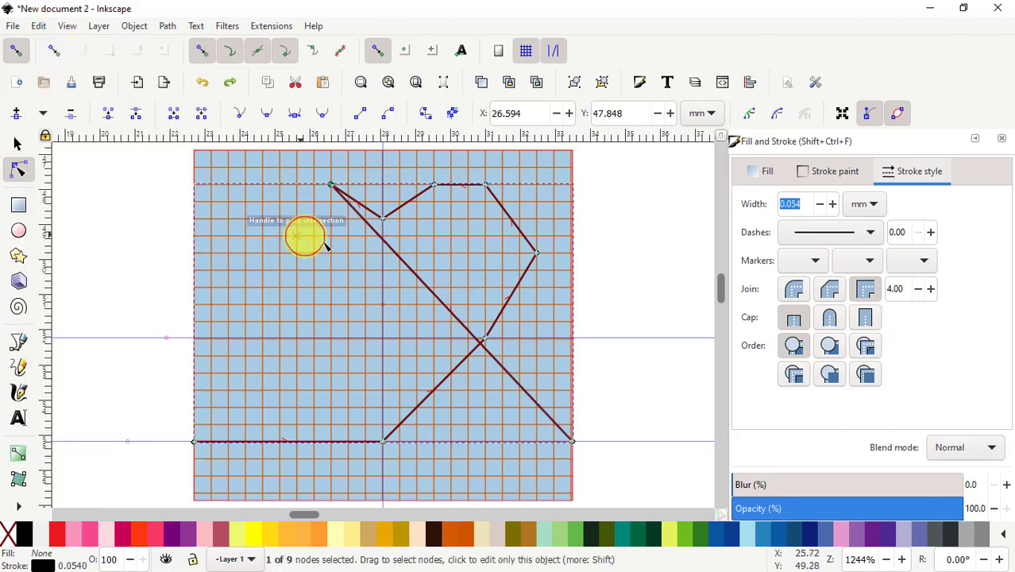
Step: Add nodes at about X 25.1, Y 47.8 mm and X 23.7, Y 49.8 mm to shape the heart's left lobe
double_click(421, 281)
left_click_drag(422, 283, 279, 185)
double_click(372, 266)
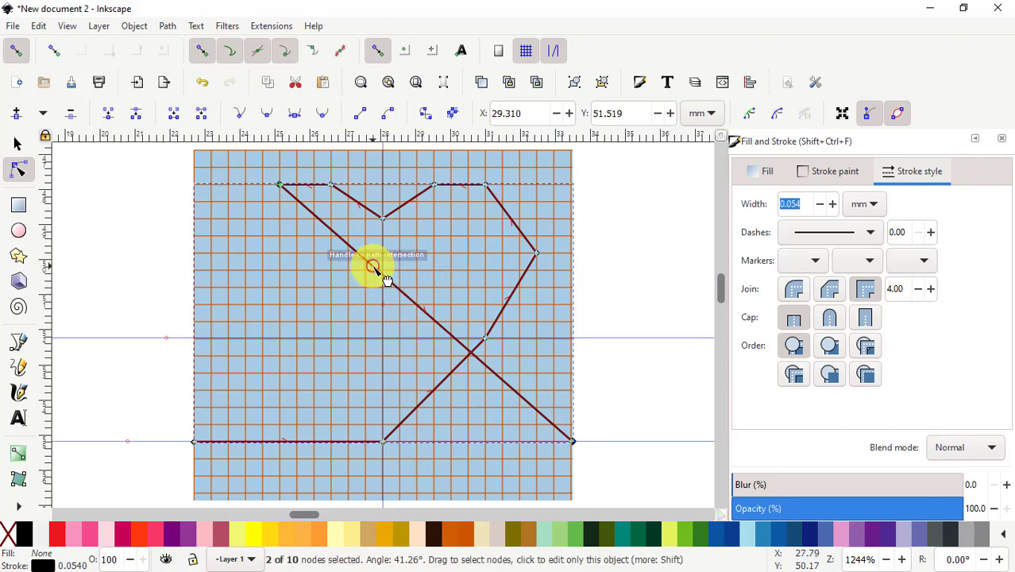
left_click_drag(378, 270, 230, 256)
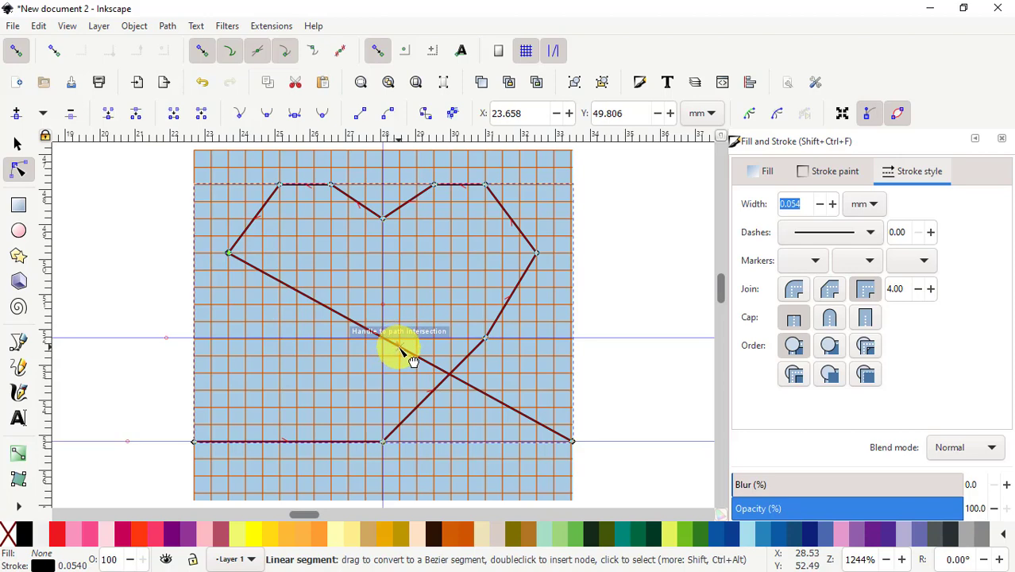
Step: Close the heart with a node on the upper guide at about X 25.1 mm and one where the lower and vertical guides cross
left_click_drag(397, 346, 280, 341)
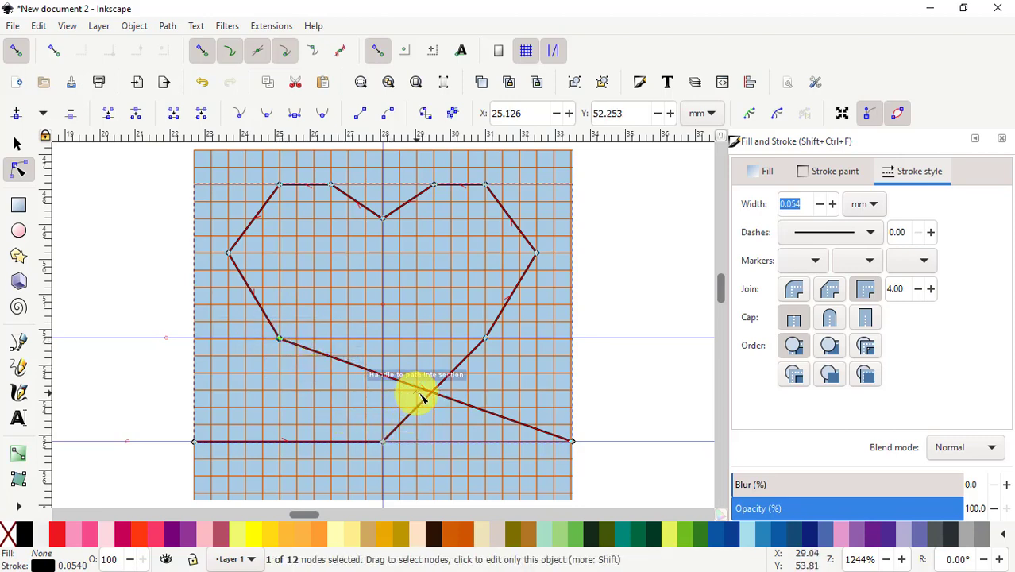
left_click(395, 380)
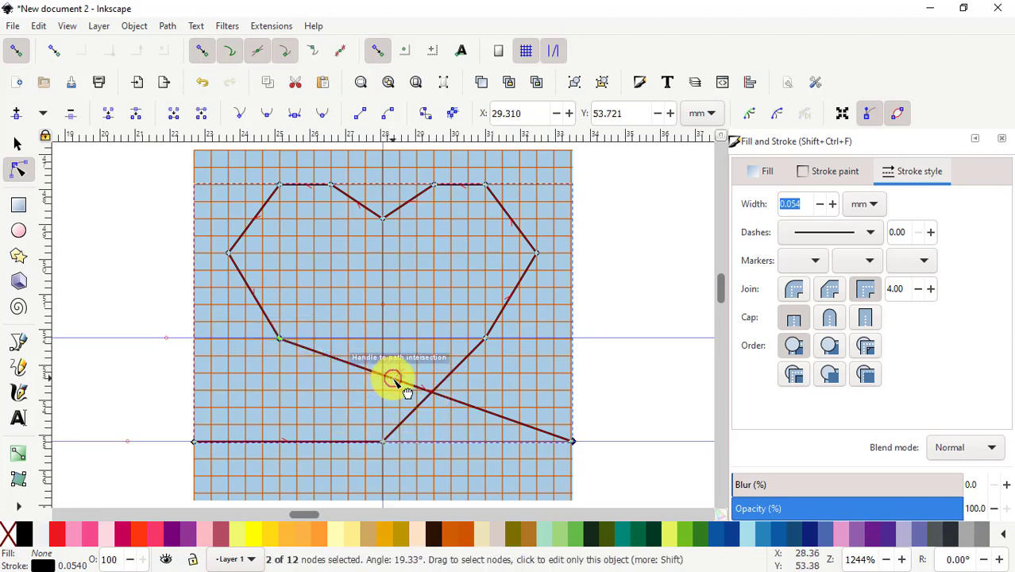
left_click_drag(393, 378, 387, 442)
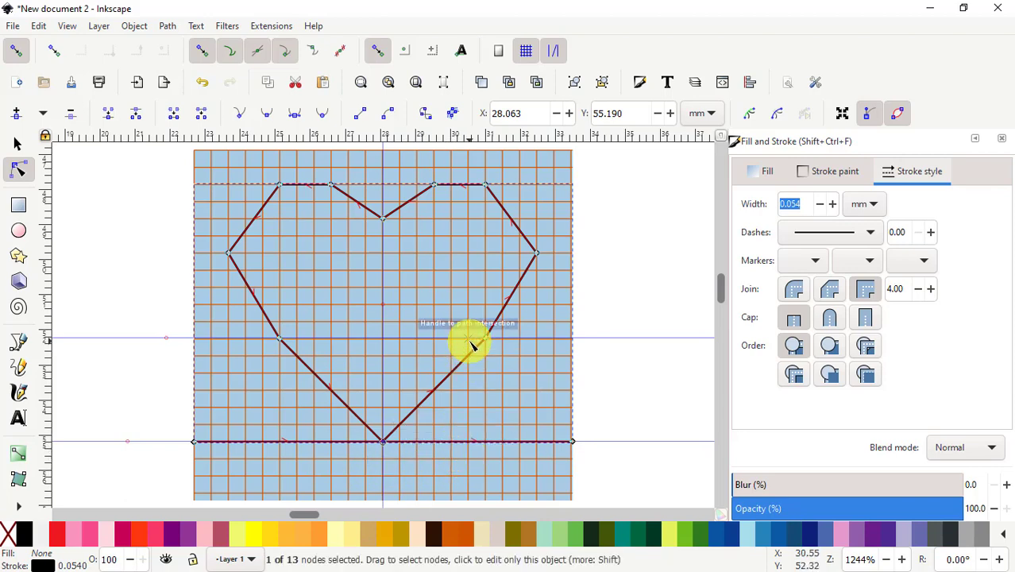
Step: Move the finished heart line off the grid to the empty area up and to the left of the square
scroll(357, 294, "down", 4)
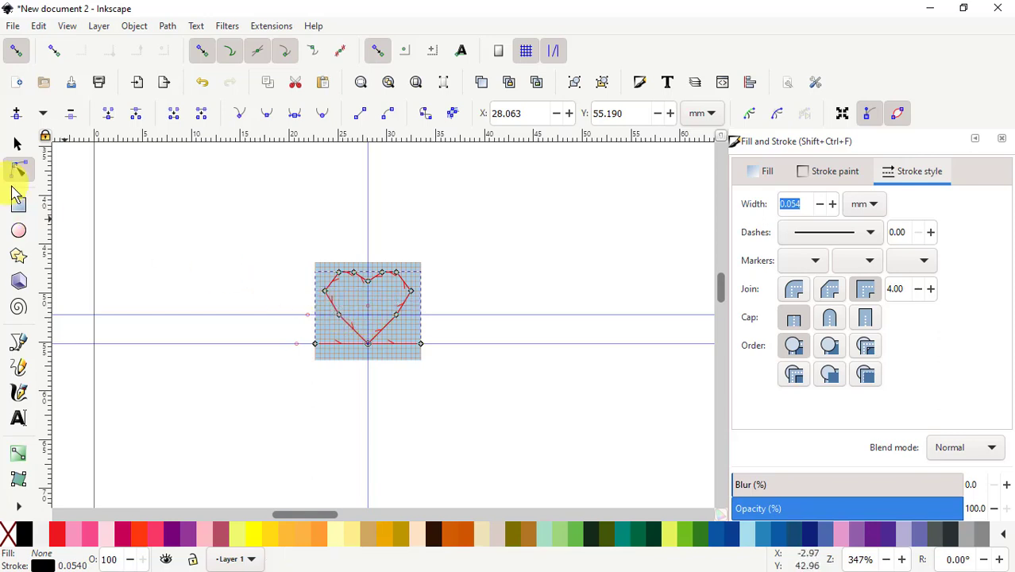
left_click(17, 146)
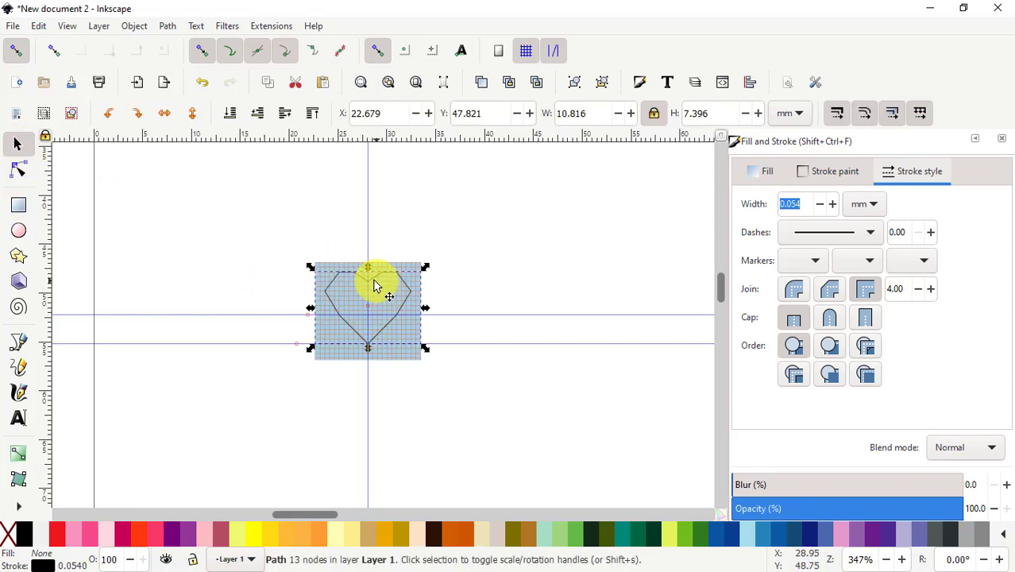
left_click_drag(374, 281, 197, 210)
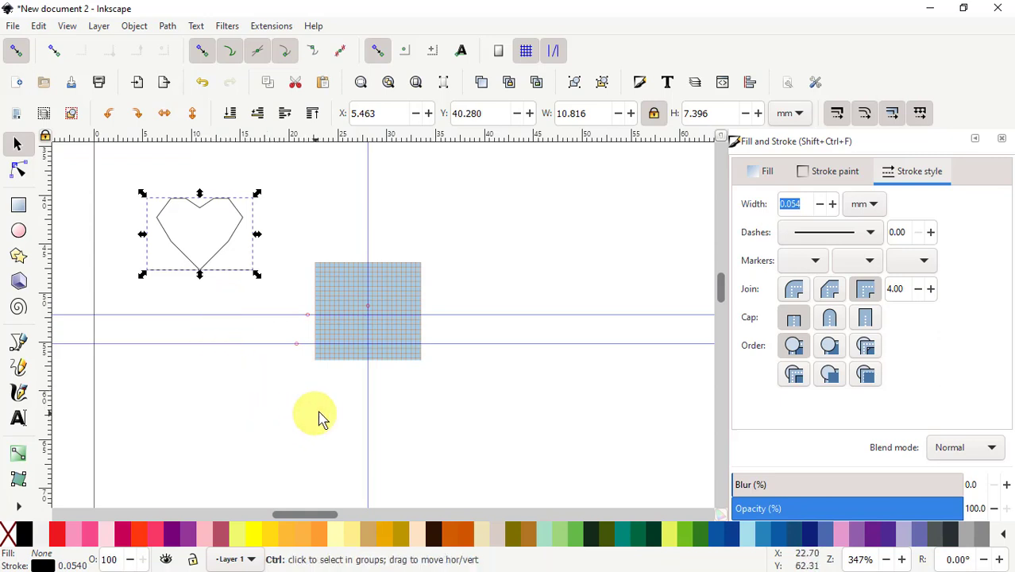
Step: Draw a wide ellipse about 42 mm by 18 mm above the heart and the grid square
scroll(317, 421, "down", 2, "ctrl")
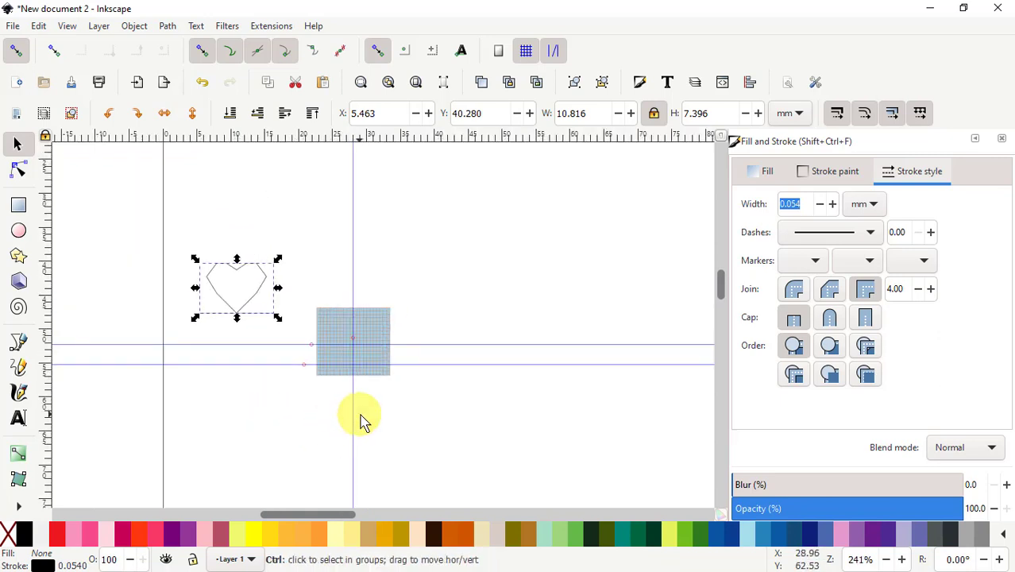
scroll(365, 425, "down", 1, "ctrl")
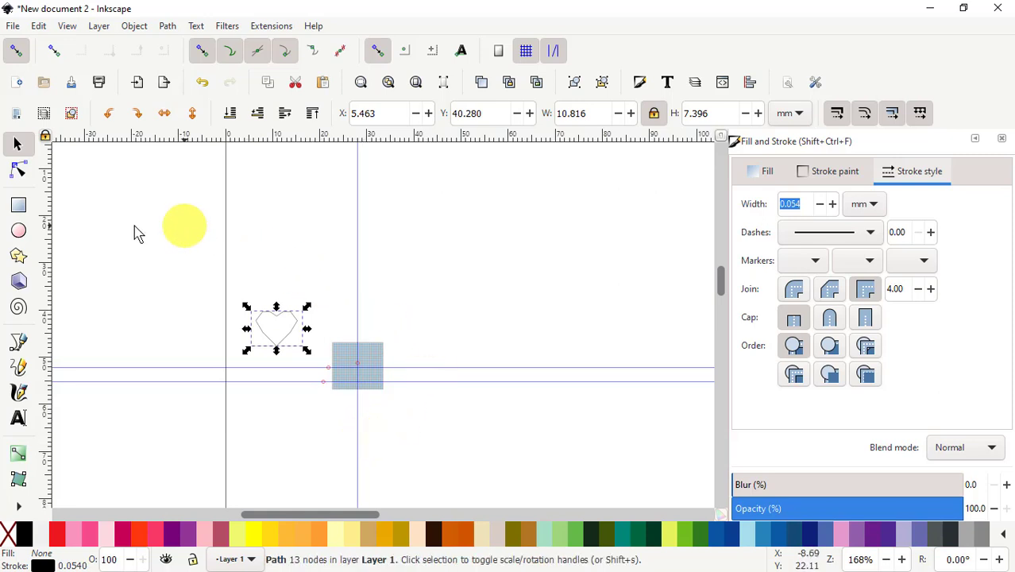
left_click(19, 231)
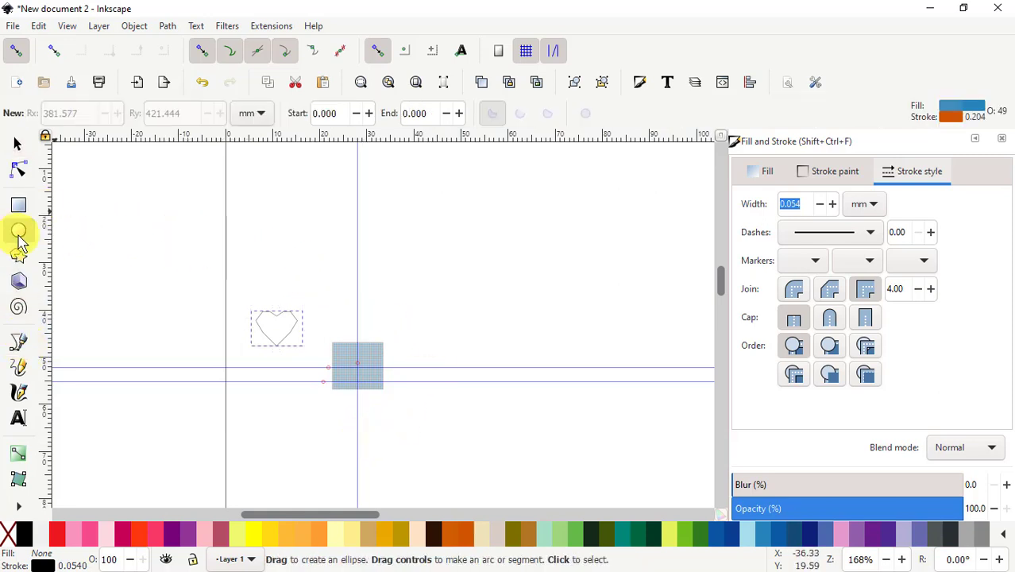
left_click_drag(261, 195, 459, 281)
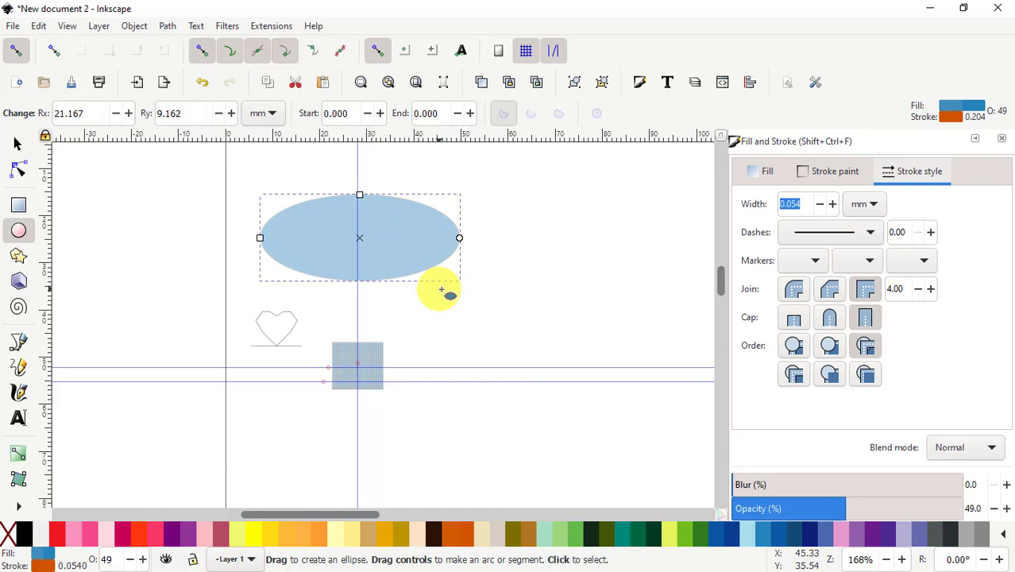
Step: Convert the ellipse to a path and remove its fill
left_click(166, 26)
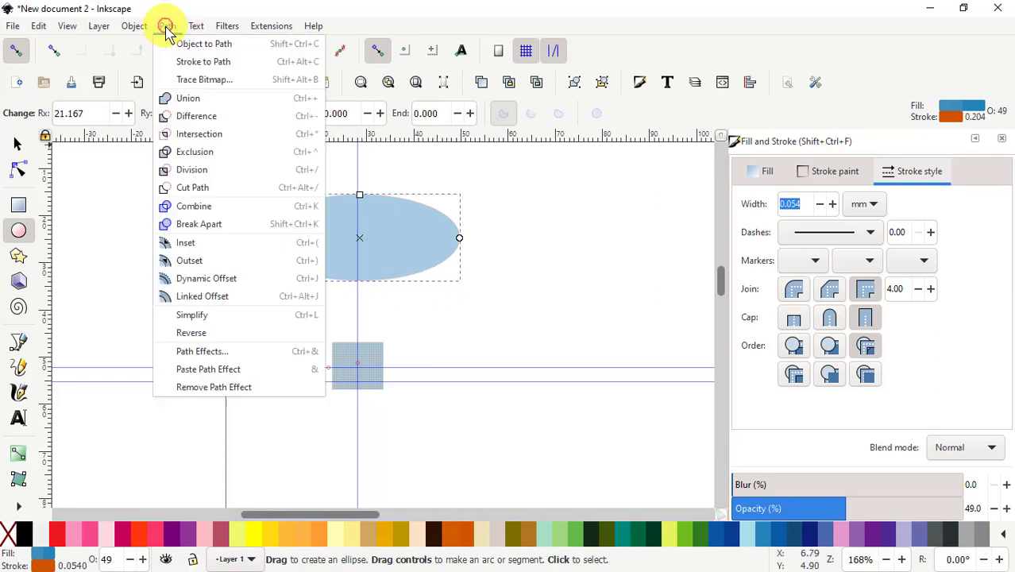
left_click(203, 47)
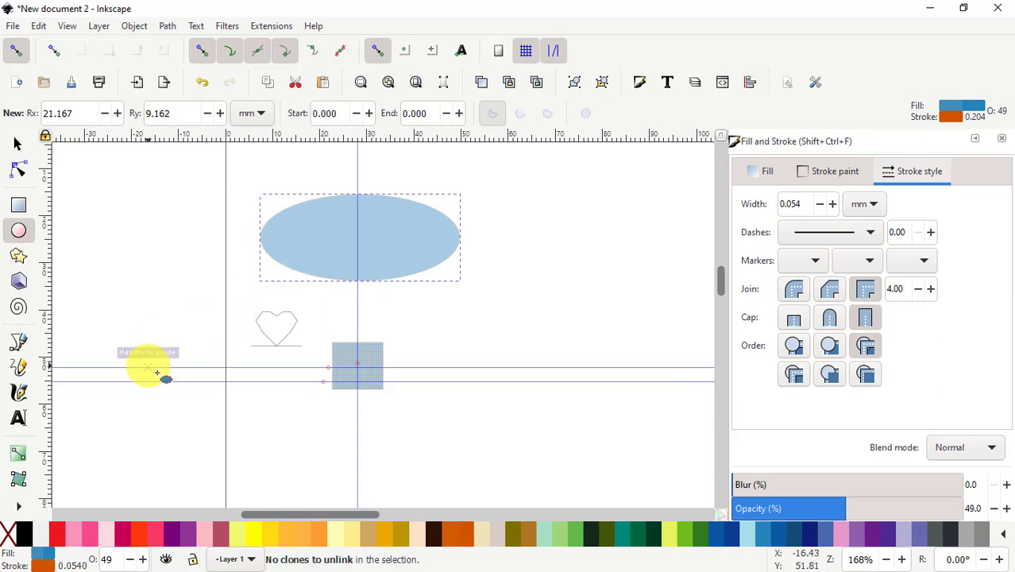
left_click(10, 540)
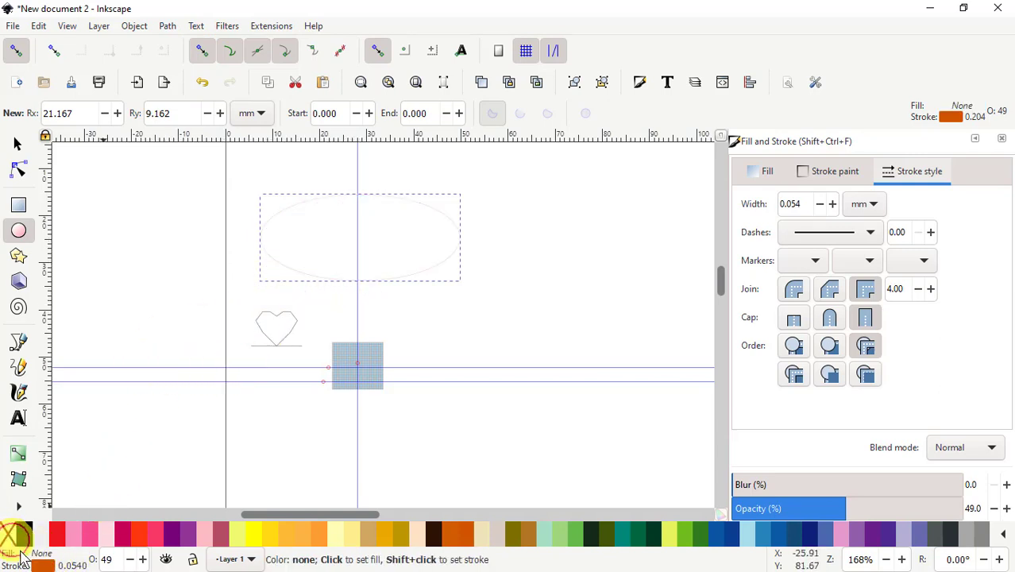
Step: Break the ellipse path open at its rightmost node
left_click(20, 172)
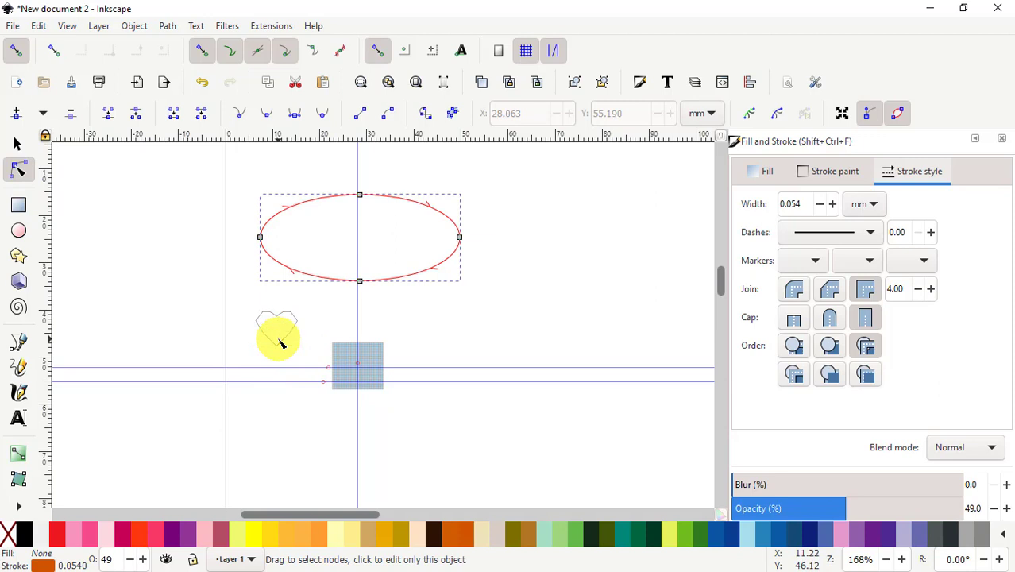
left_click(459, 238)
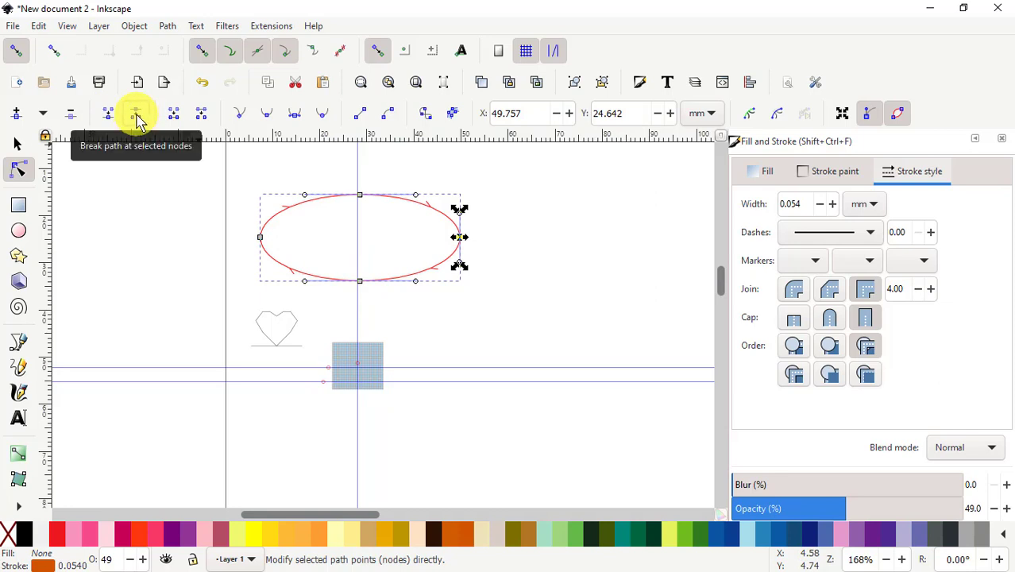
left_click(136, 116)
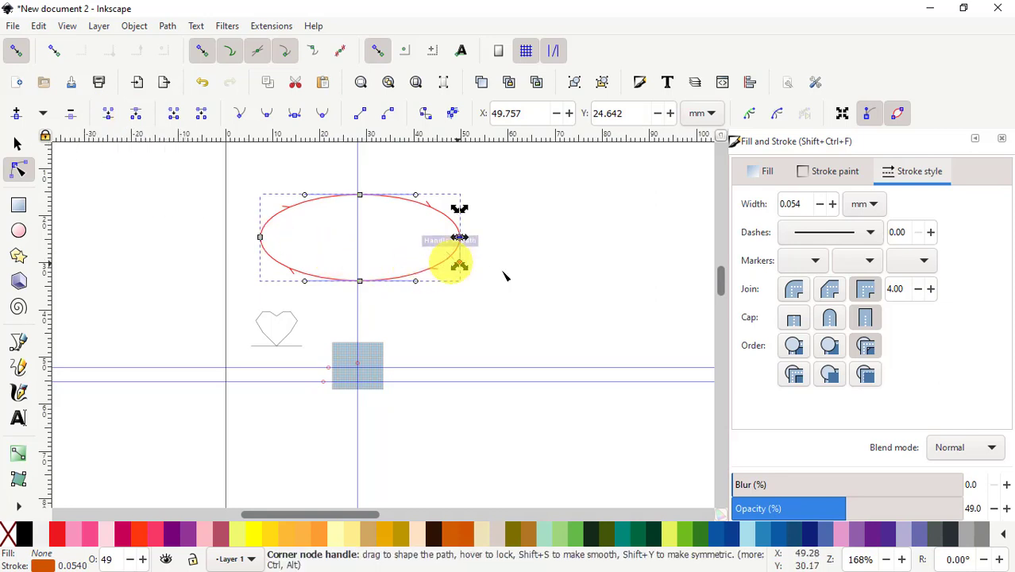
left_click(497, 307)
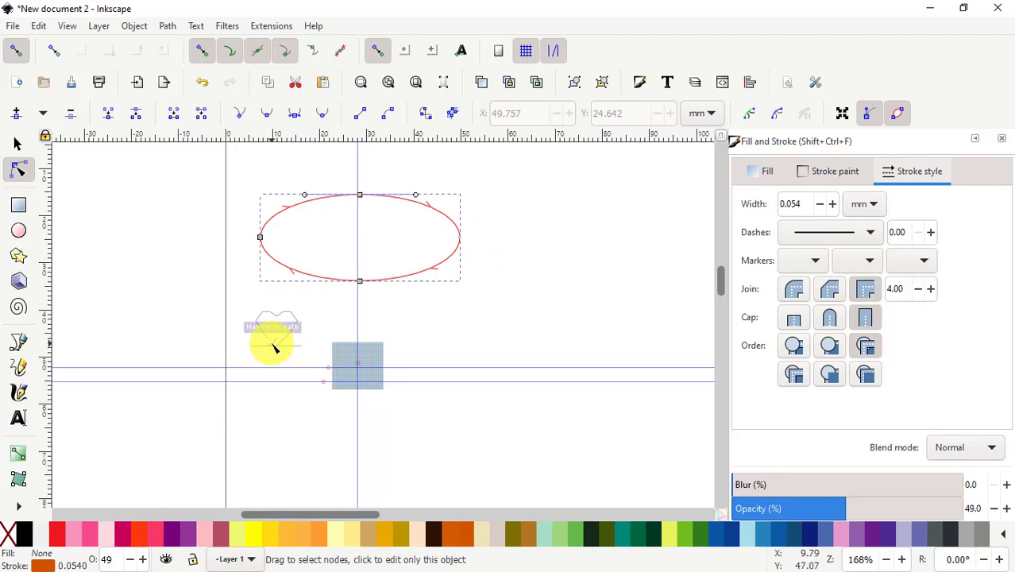
Step: Copy the heart line to the clipboard and select the ellipse path
left_click(17, 143)
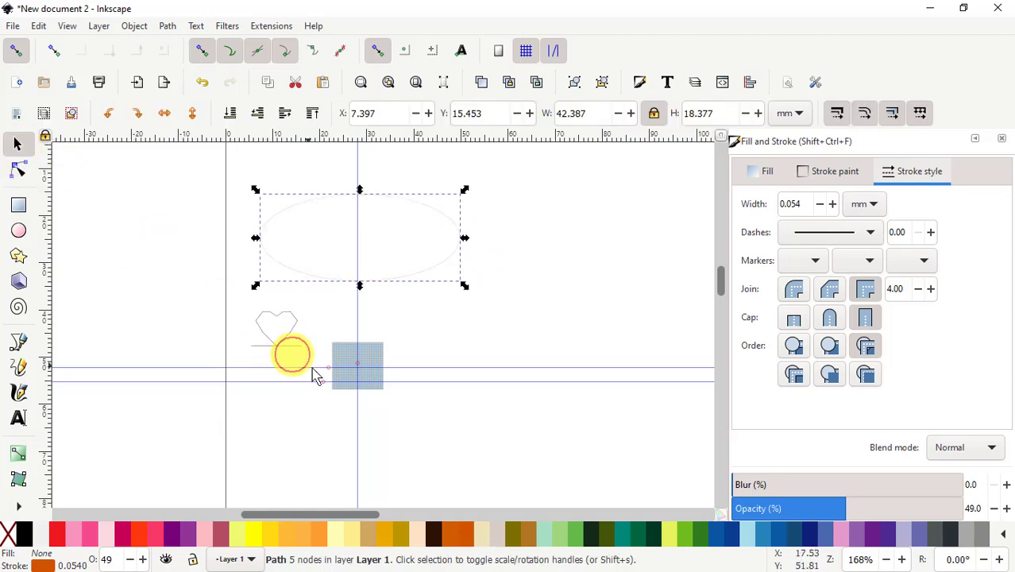
left_click(269, 344)
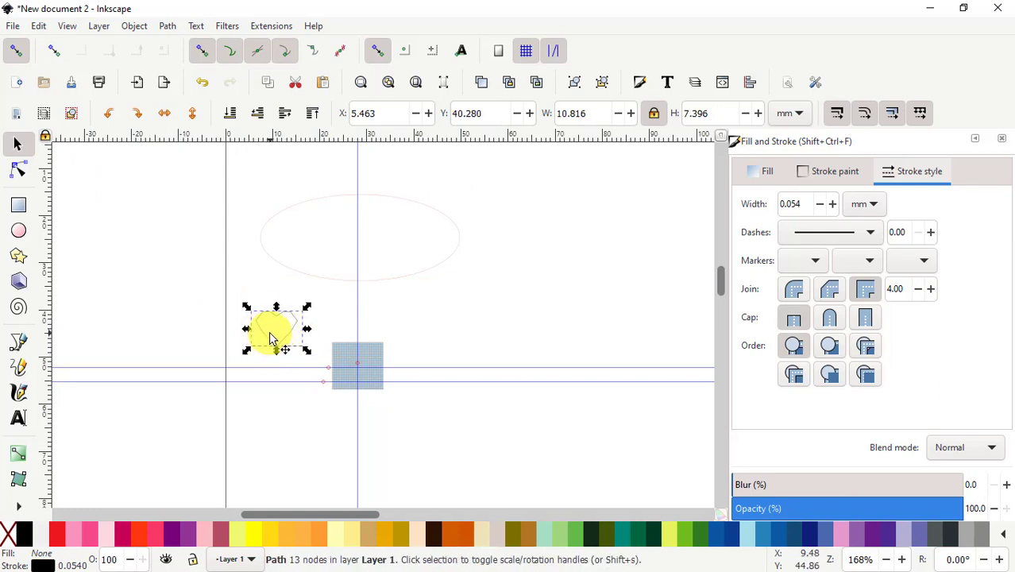
right_click(270, 335)
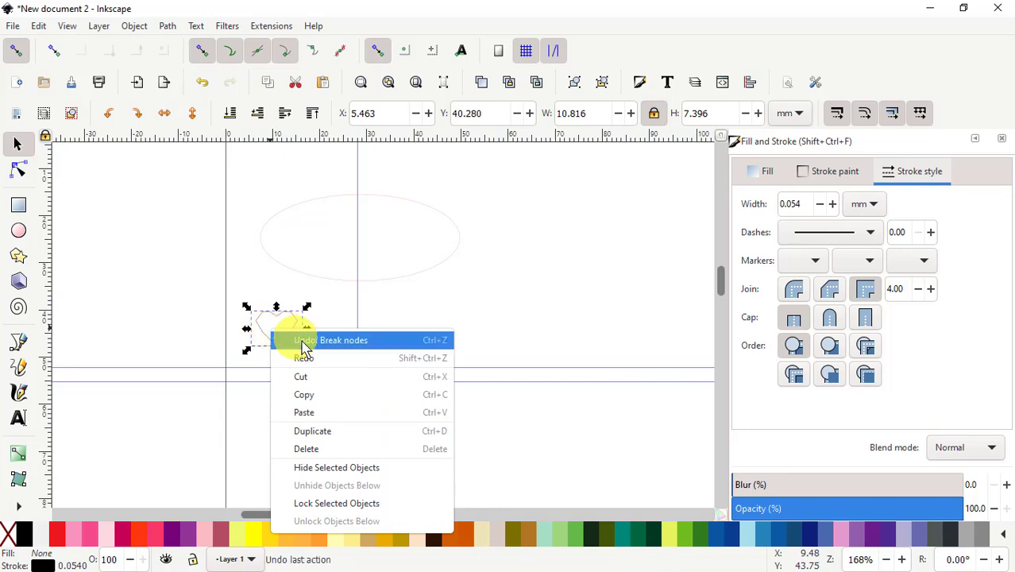
left_click(307, 395)
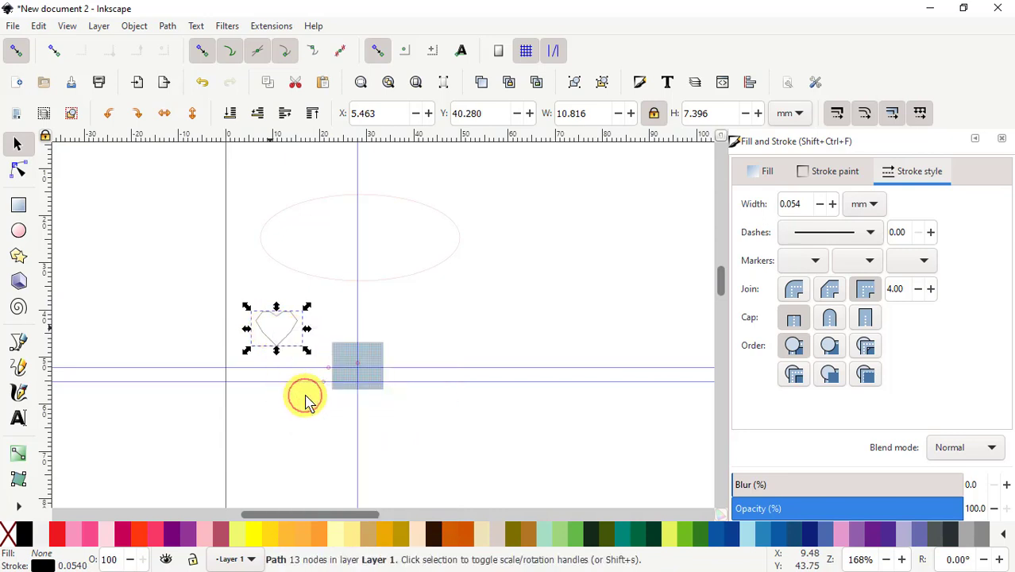
left_click(320, 201)
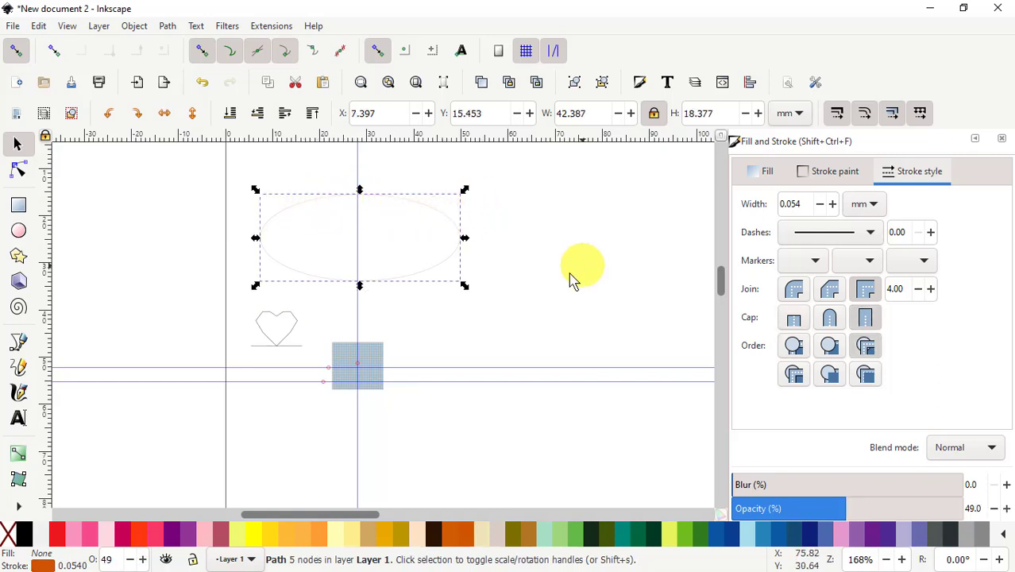
Step: Add a Pattern Along Path effect to the ellipse path and link the copied heart line as its pattern source
scroll(794, 325, "down", 3)
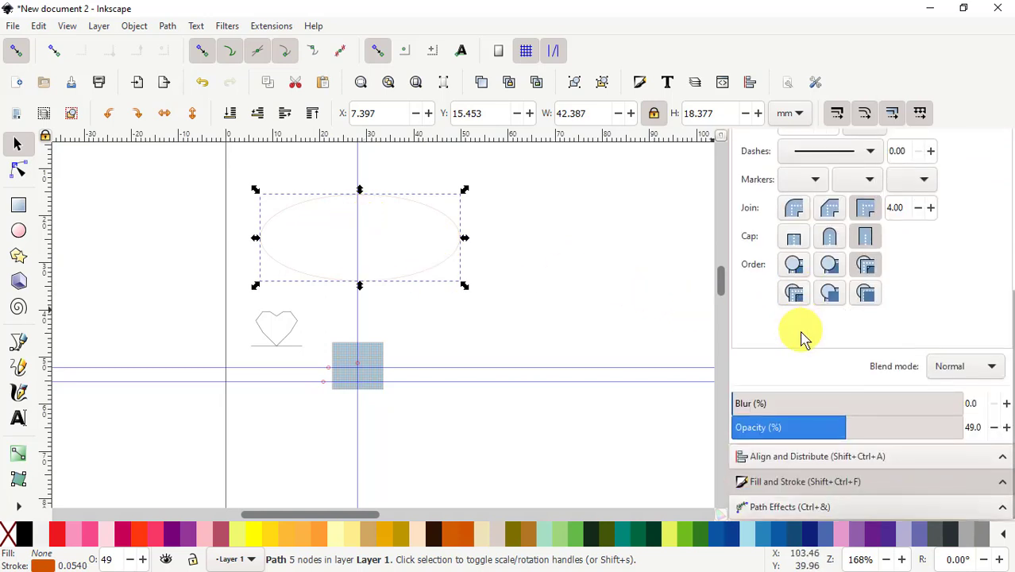
left_click(777, 510)
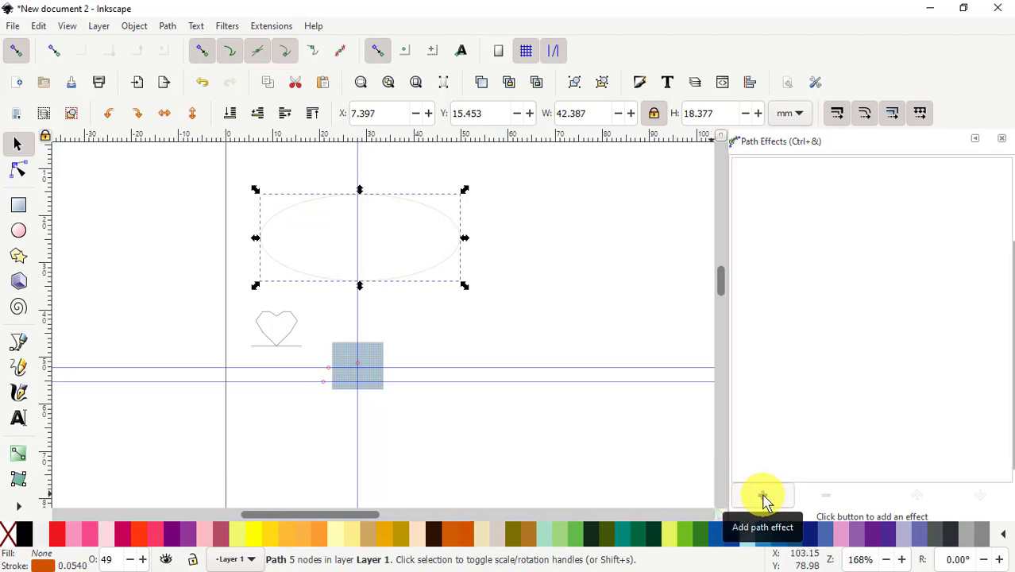
left_click(762, 496)
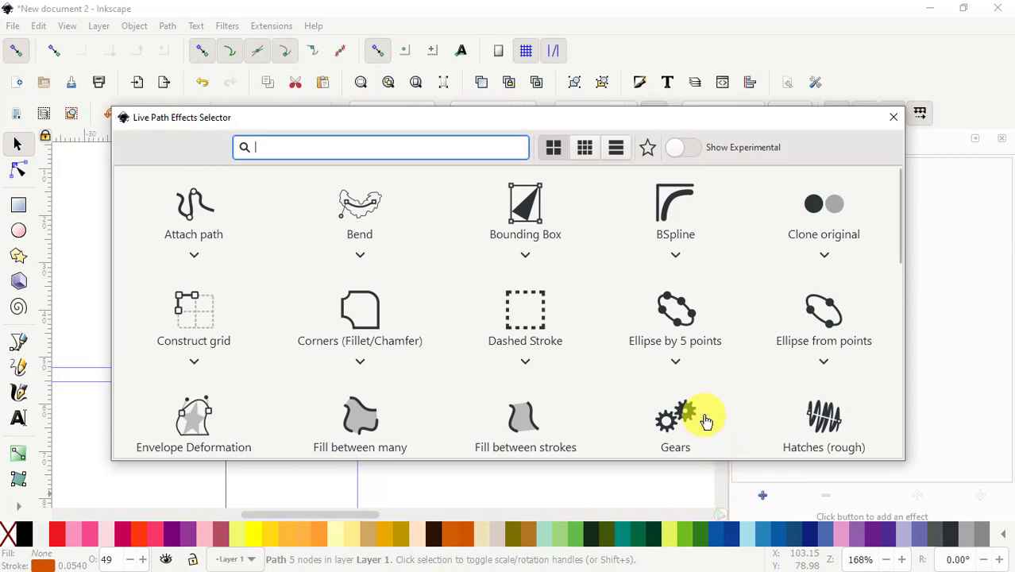
scroll(697, 330, "down", 9)
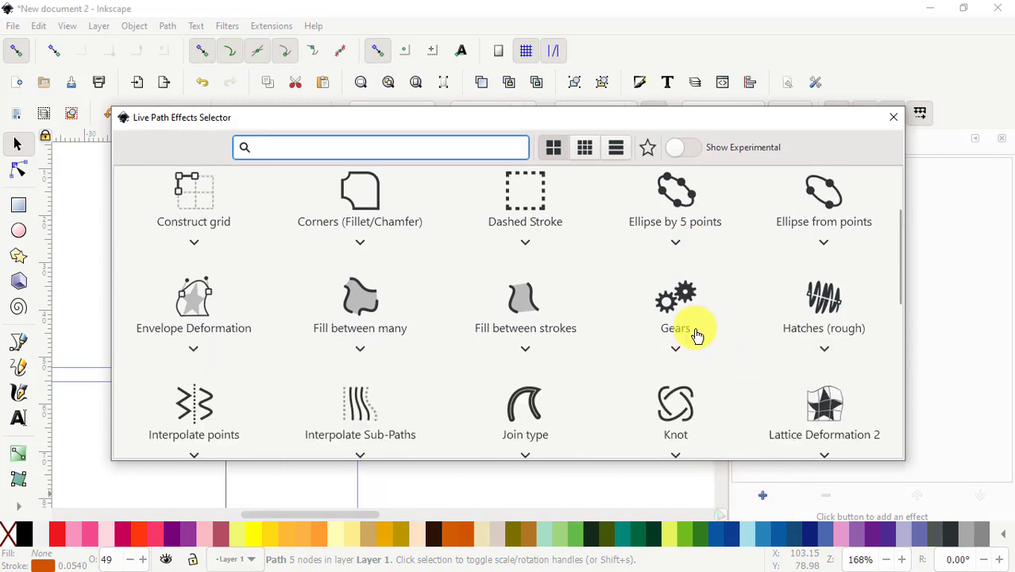
scroll(695, 342, "down", 3)
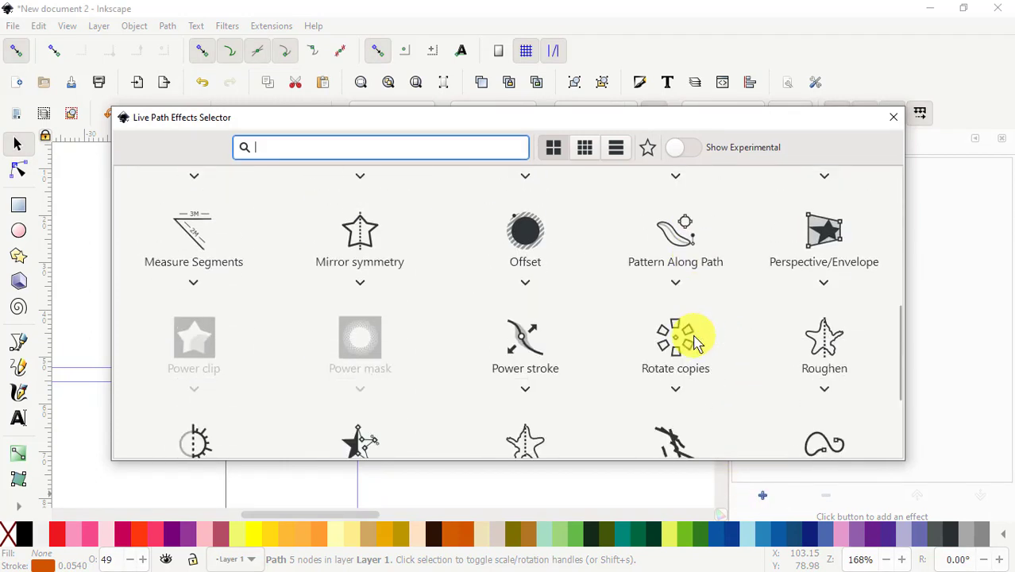
scroll(694, 342, "up", 1)
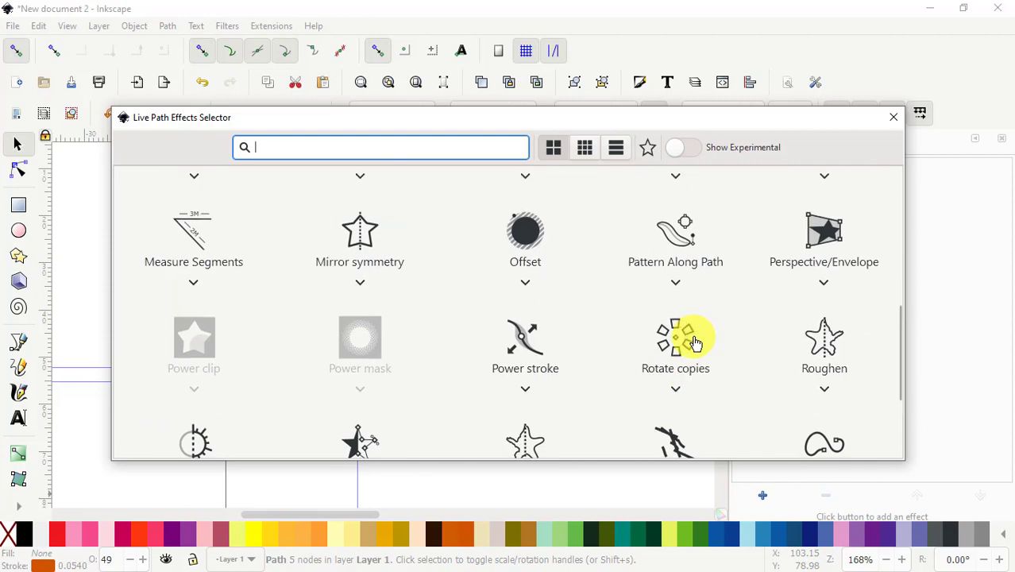
left_click(680, 249)
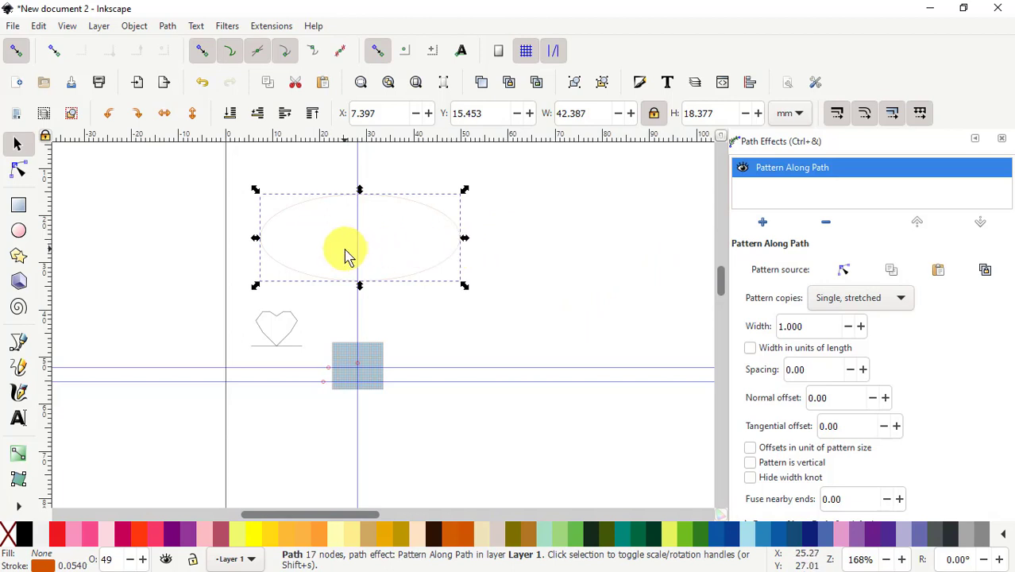
left_click(938, 273)
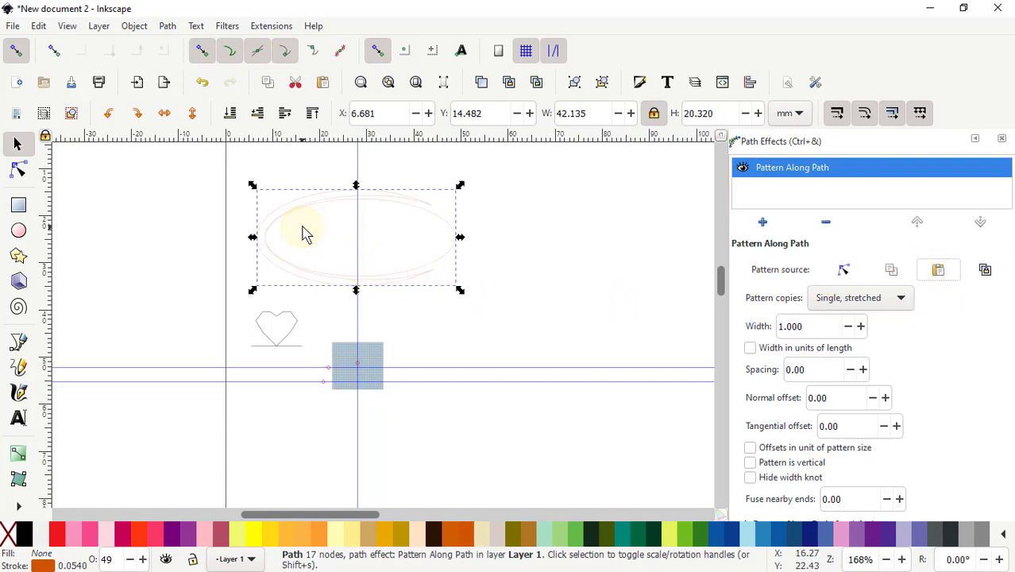
Step: Set the effect's pattern copies to Repeated so the hearts run around the ellipse
scroll(306, 233, "up", 1, "ctrl")
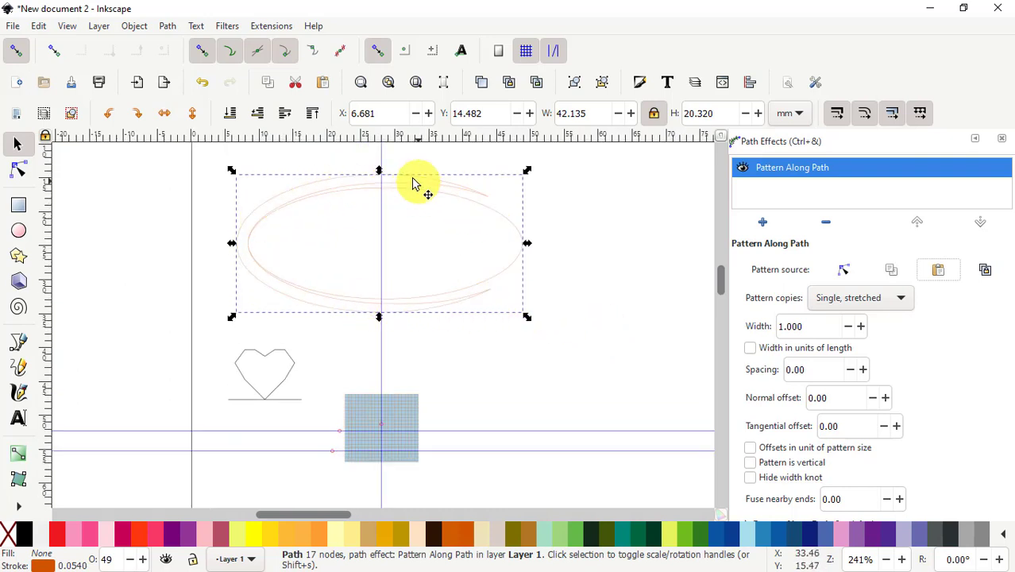
scroll(409, 178, "up", 2, "ctrl")
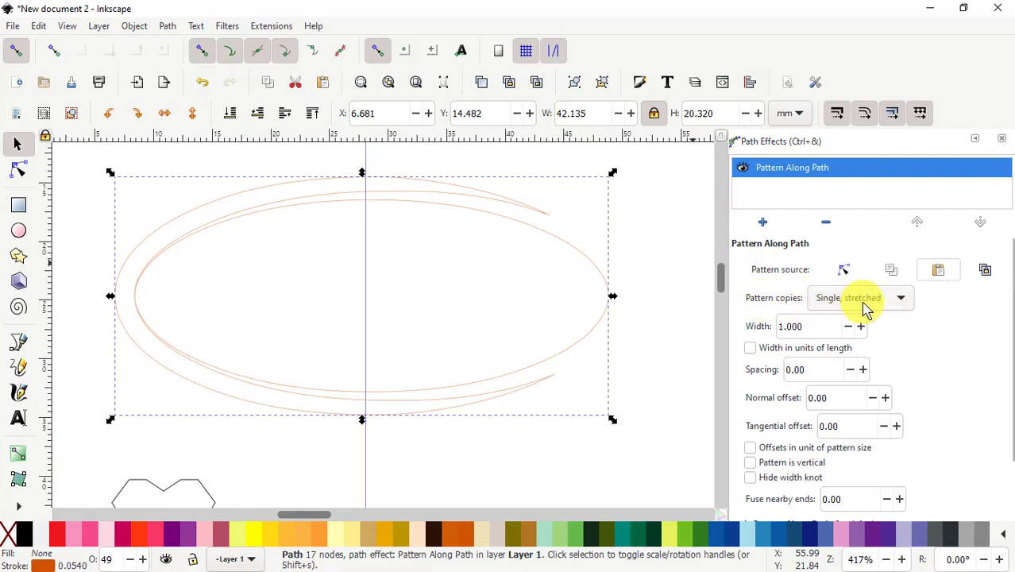
left_click(904, 300)
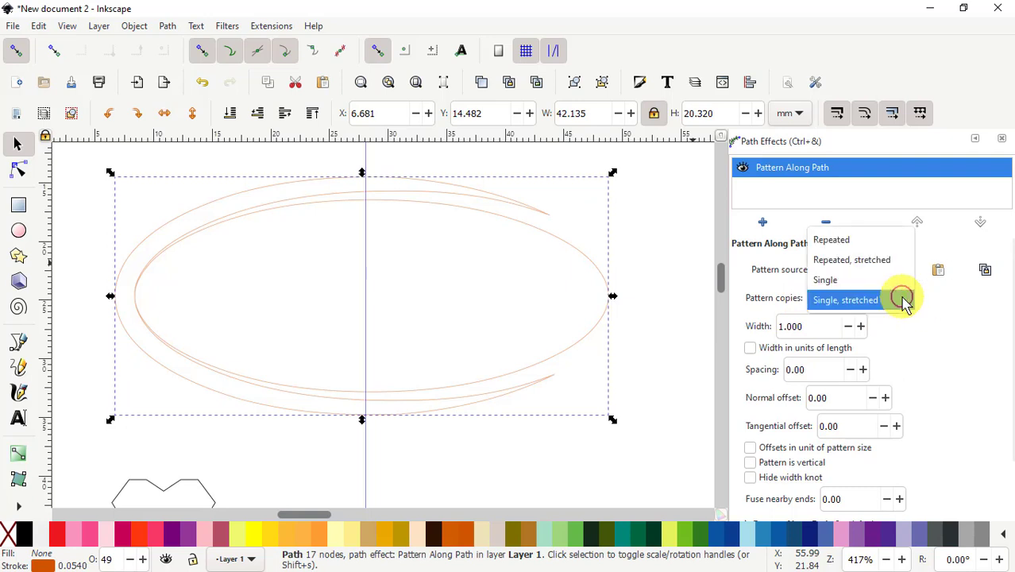
left_click(839, 242)
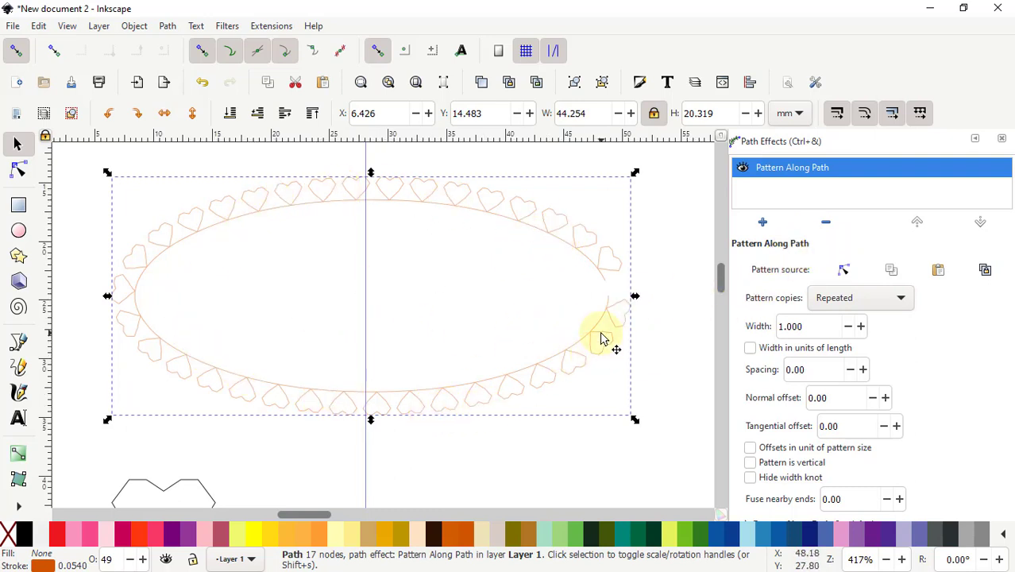
Step: Widen the heart pattern to 1.337 using its on-canvas width knot at the ellipse's open end
scroll(610, 346, "up", 1, "ctrl")
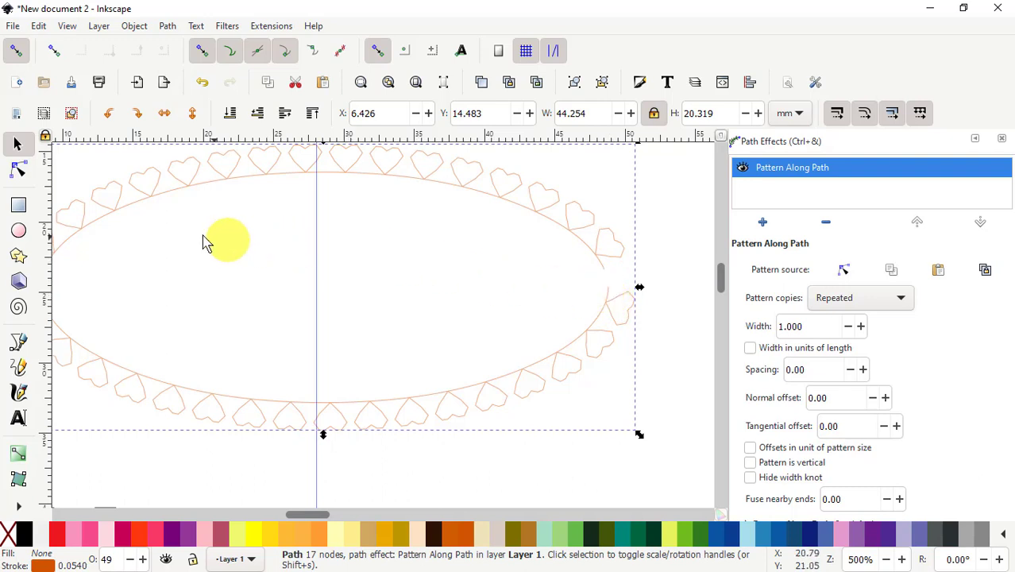
left_click(19, 171)
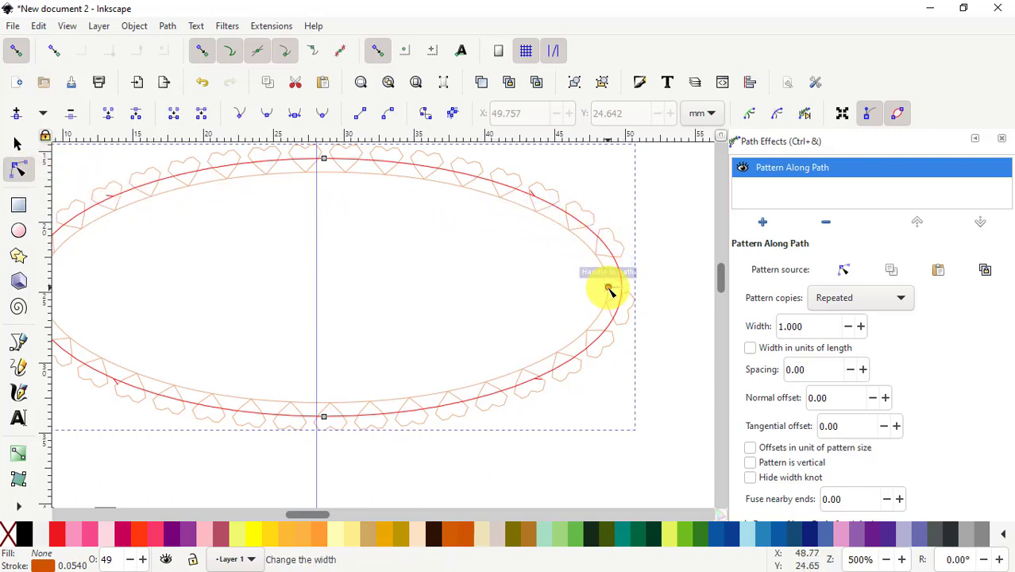
mouse_move(607, 290)
left_mouse_down()
mouse_move(591, 289)
mouse_move(611, 289)
mouse_move(593, 290)
mouse_move(604, 286)
left_mouse_up()
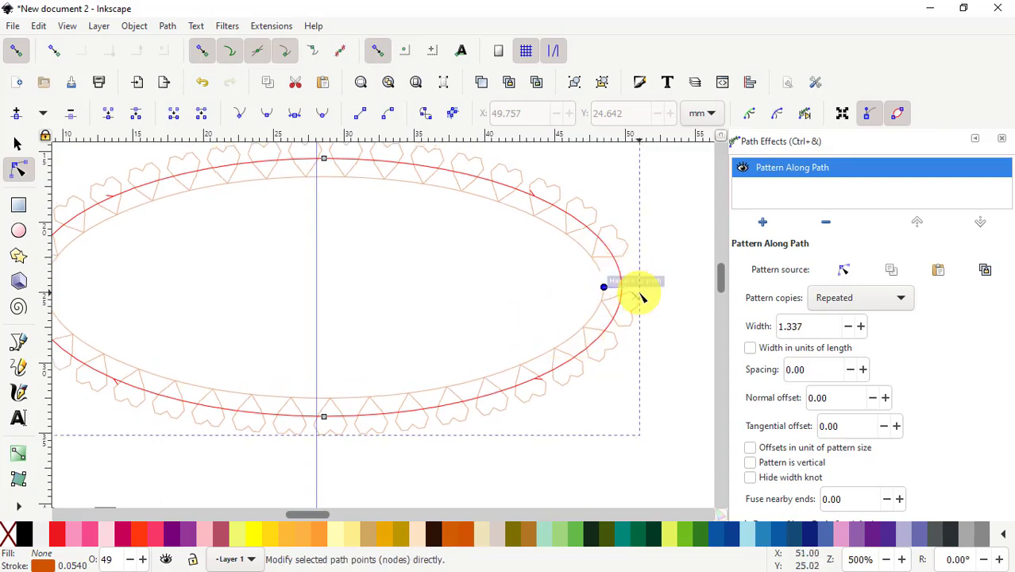
Step: Move one of the overlapping end nodes at the ellipse's opening about 0.28 mm upward, separating it from the other
scroll(629, 295, "up", 5)
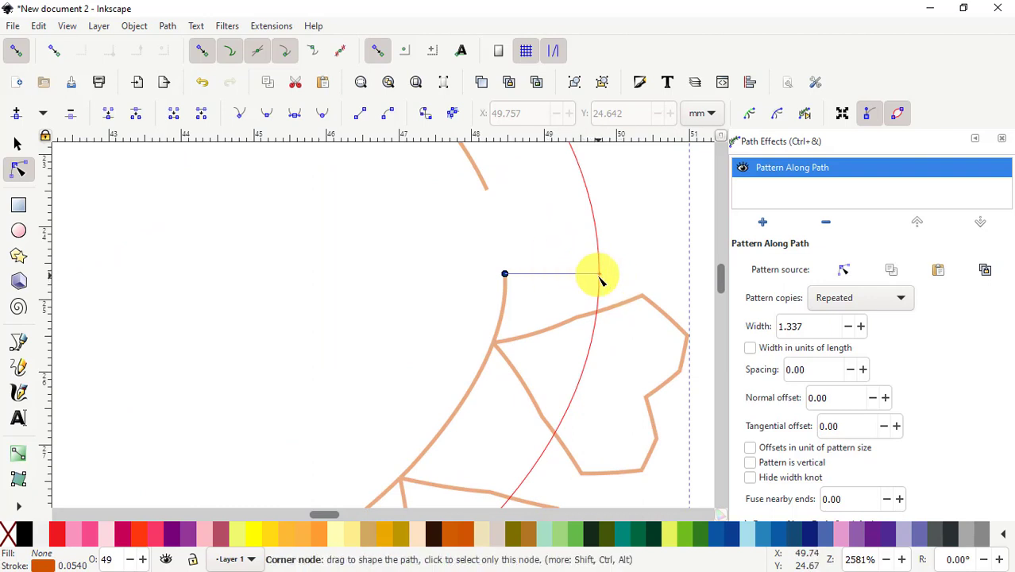
left_click_drag(599, 275, 599, 253)
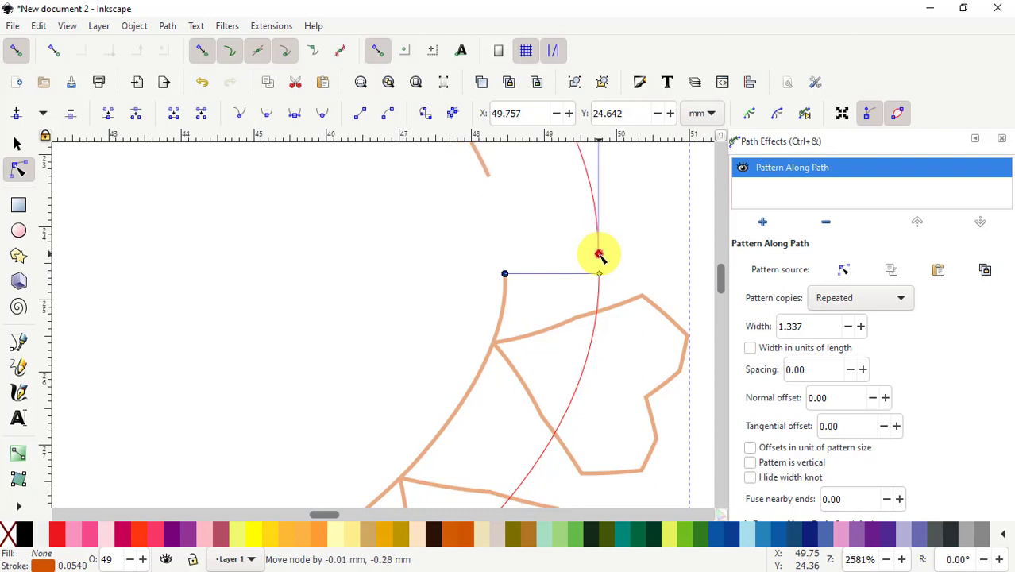
left_click_drag(599, 255, 600, 256)
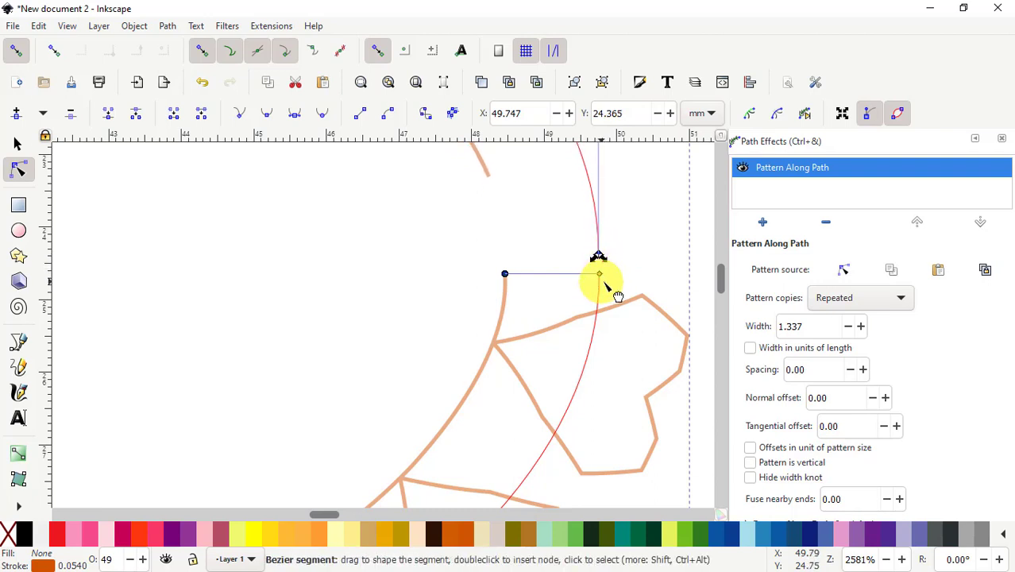
scroll(625, 279, "down", 3)
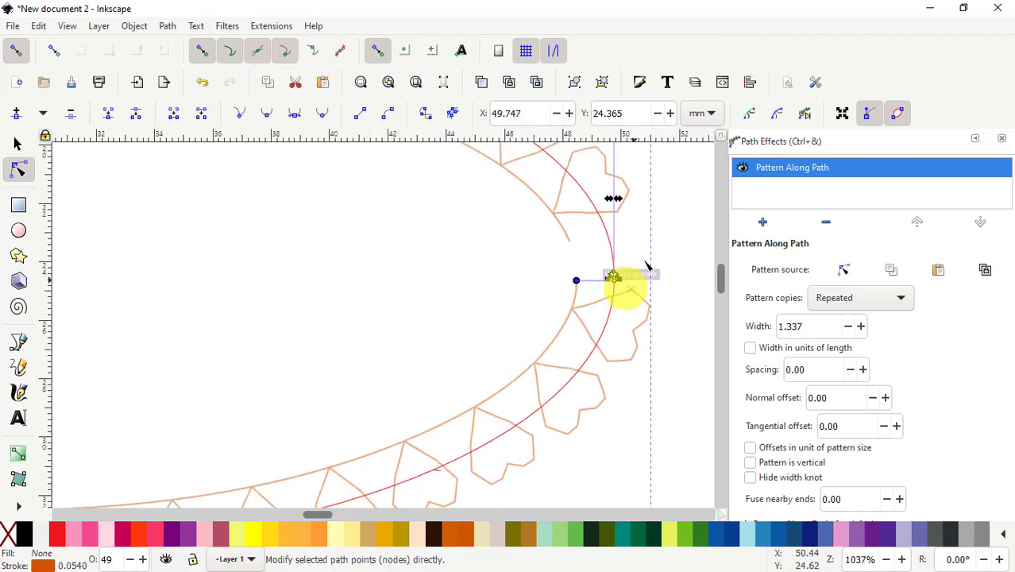
left_click(520, 277)
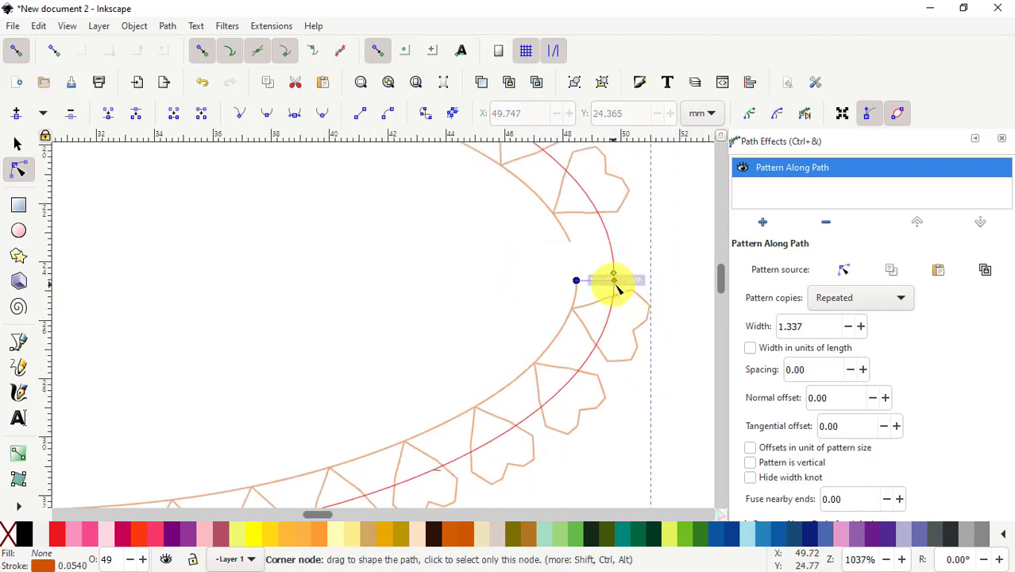
Step: Move the other end node to X 49.249, Y 22.392 mm to close the gap between hearts and swing its handle outward
left_click_drag(616, 280, 599, 213)
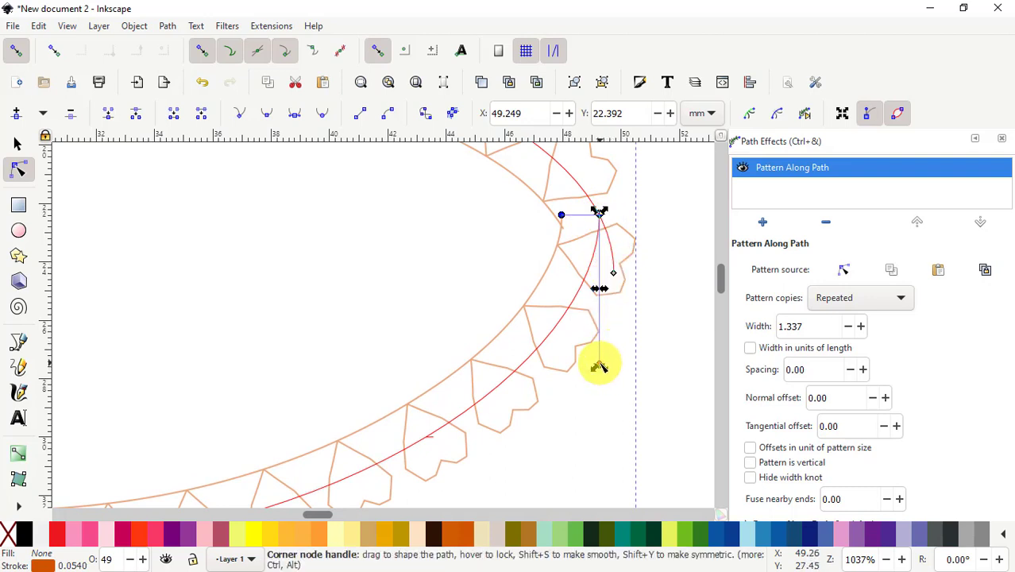
left_click_drag(599, 364, 639, 356)
scroll(620, 286, "down", 3)
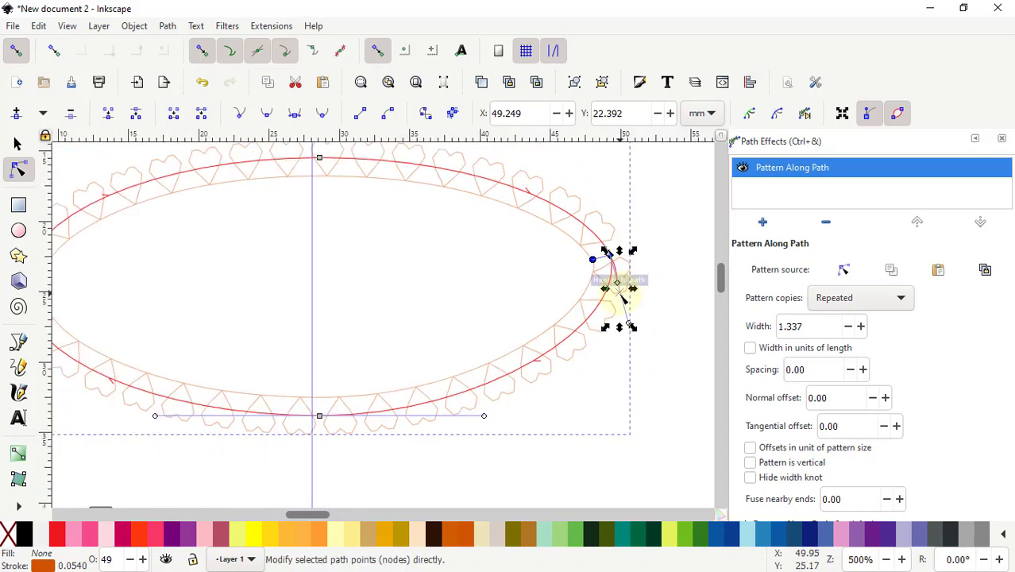
left_click(574, 425)
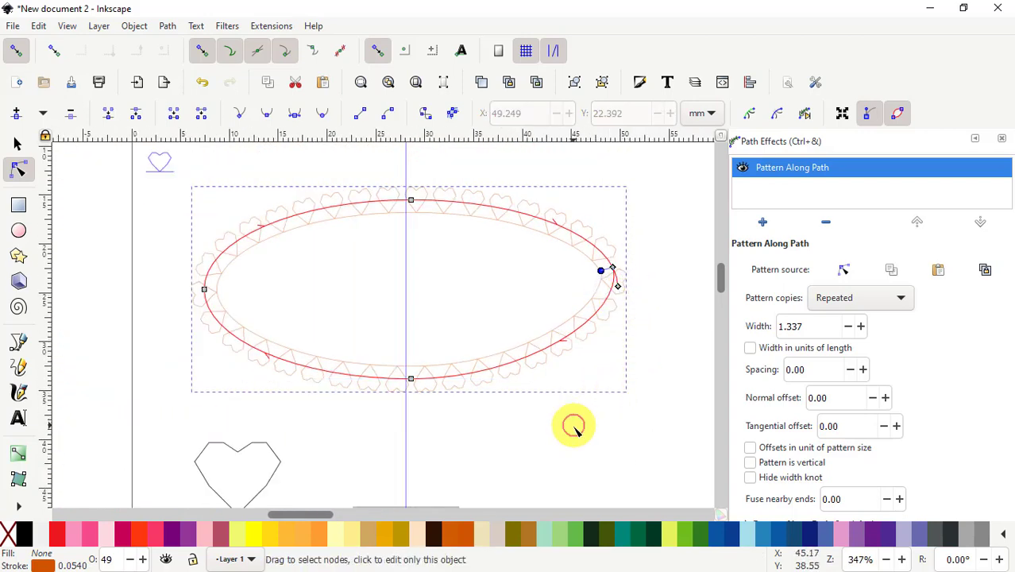
Step: Give the heart ellipse's stroke a finely dotted dash pattern
left_click(18, 148)
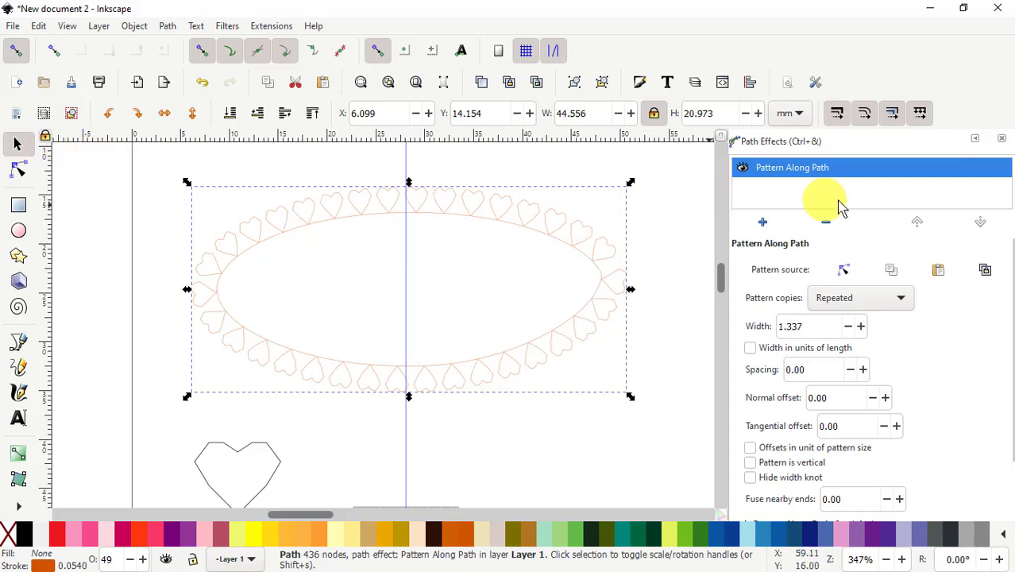
scroll(861, 381, "down", 3)
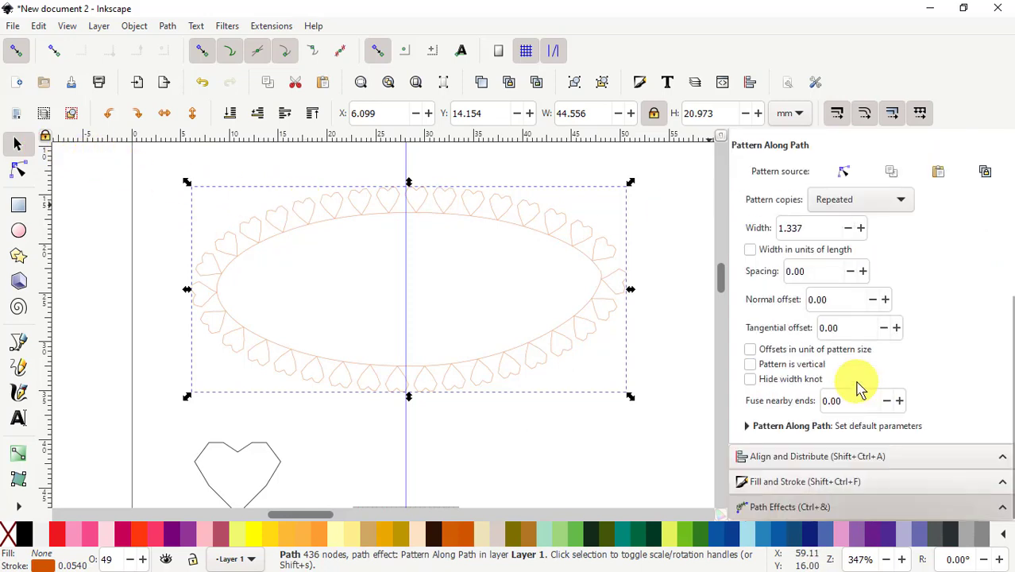
left_click(797, 483)
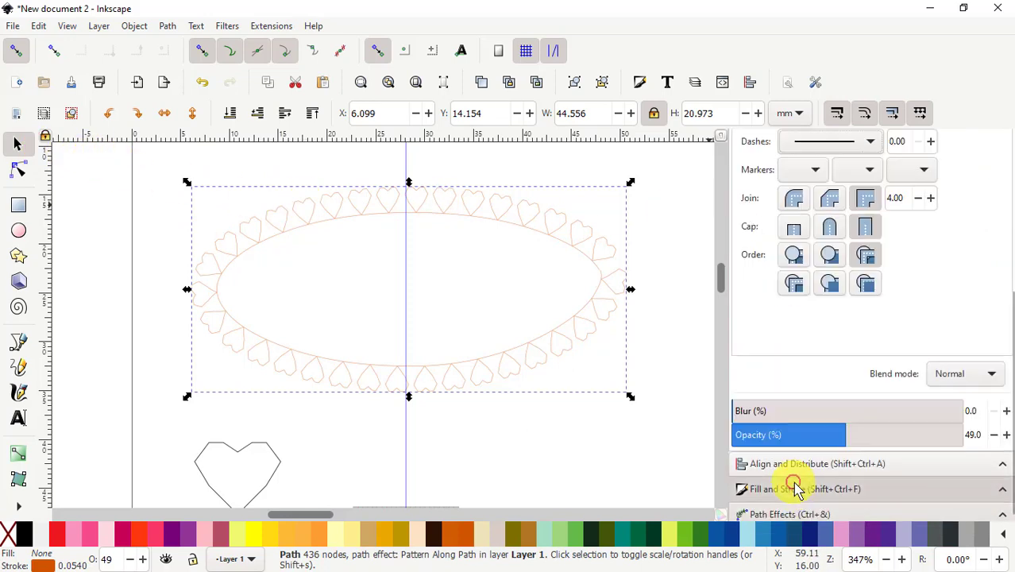
left_click(871, 144)
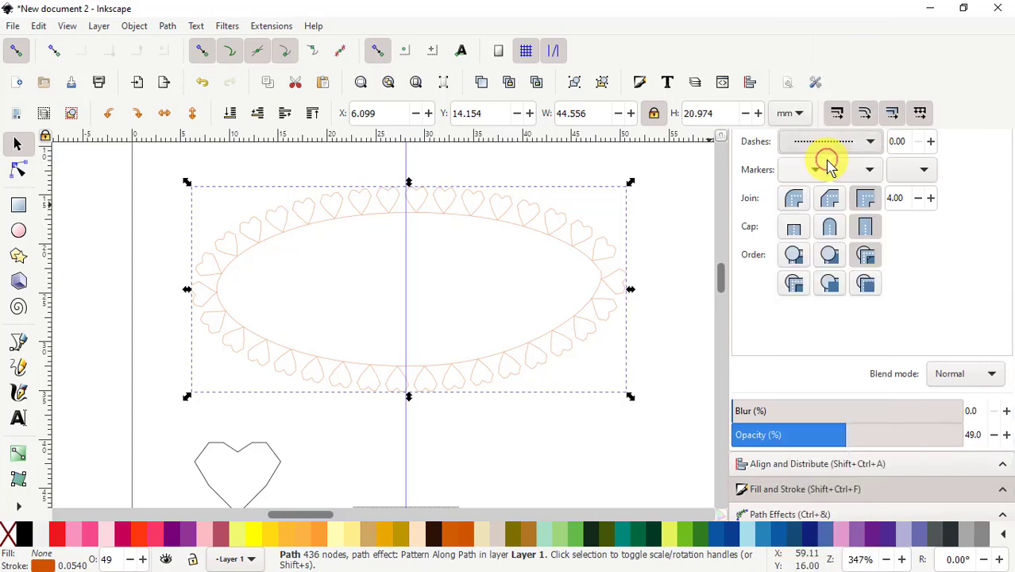
left_click(828, 162)
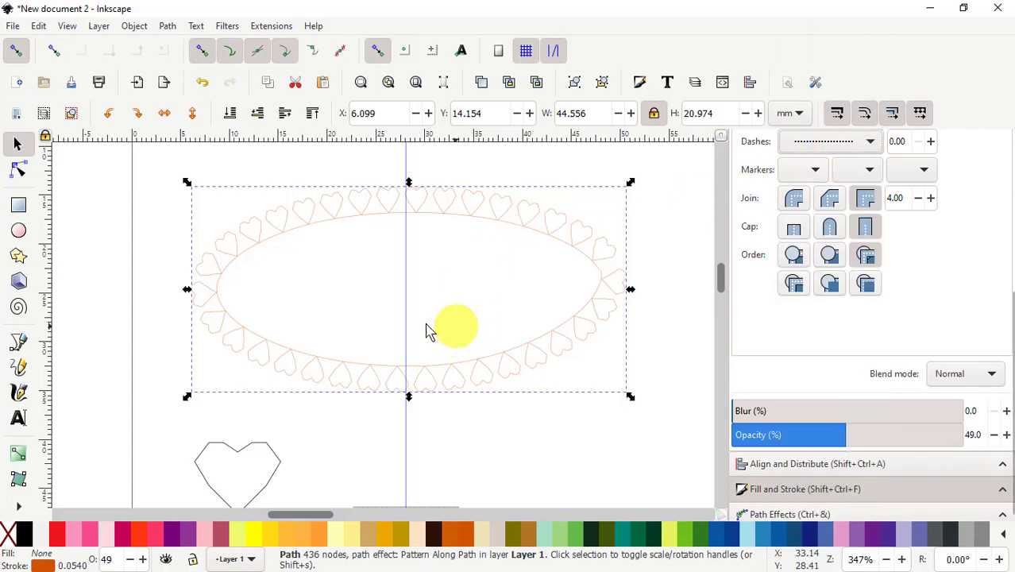
Step: Enable manual stitch placement in the heart ellipse's Ink/Stitch parameters, check the stitch preview and close it
left_click(270, 30)
mouse_move(286, 210)
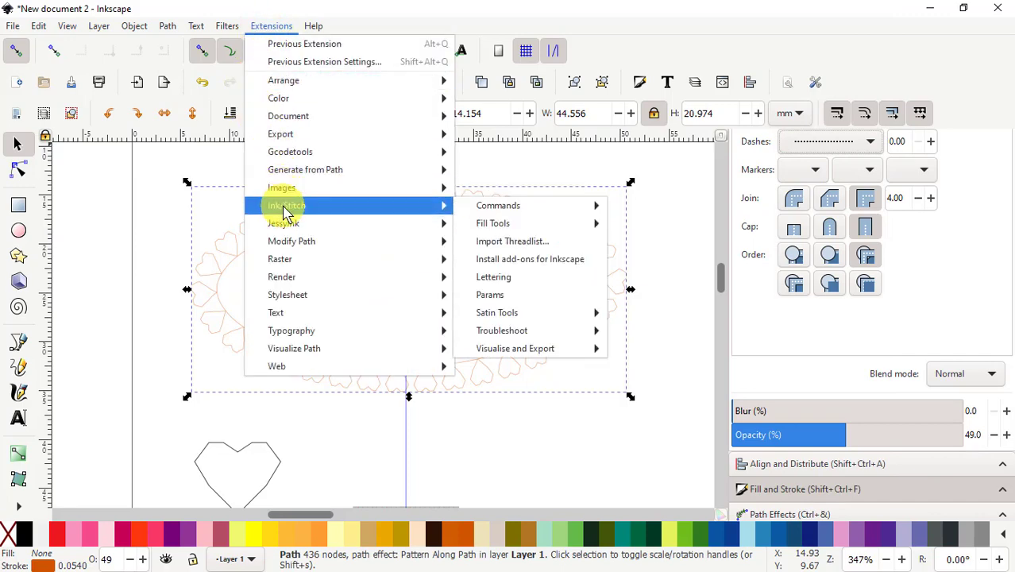
left_click(490, 298)
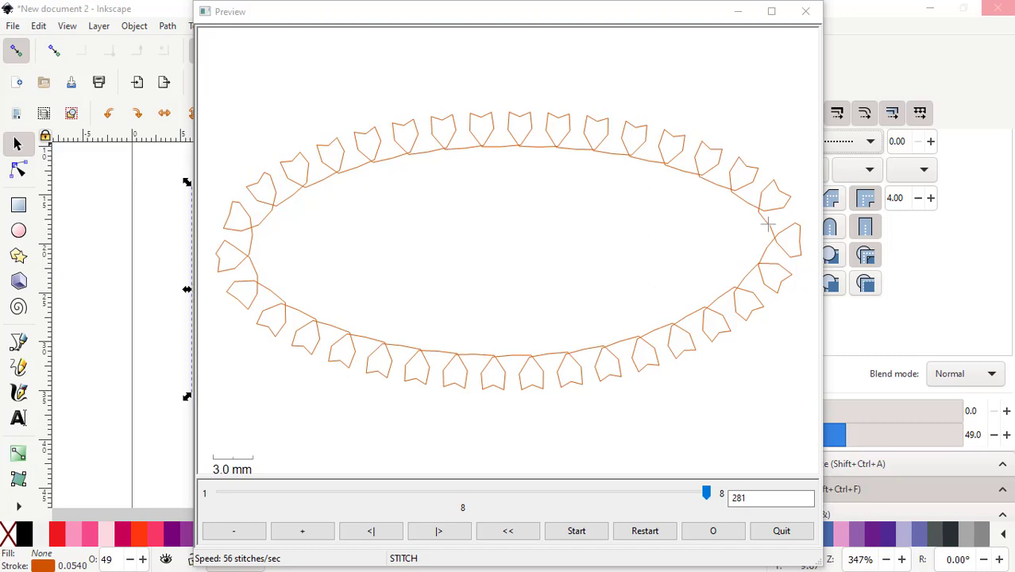
left_click_drag(118, 113, 454, 67)
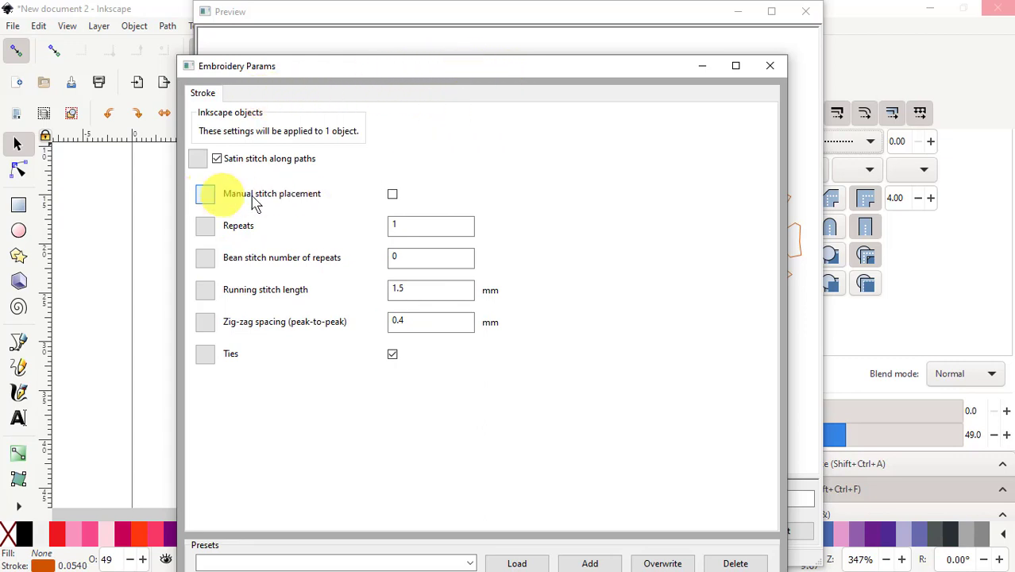
left_click(392, 195)
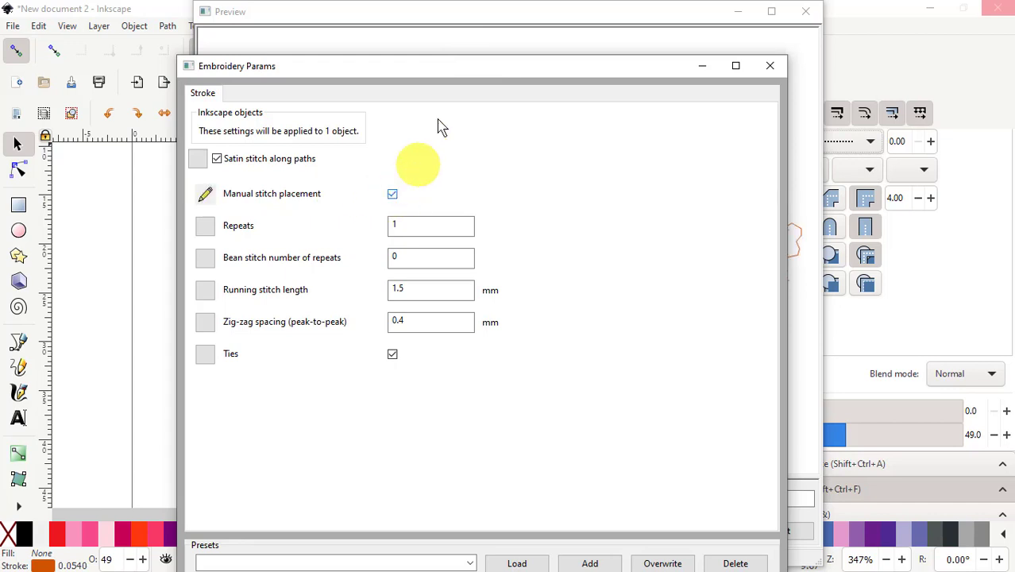
left_click_drag(471, 68, 0, 74)
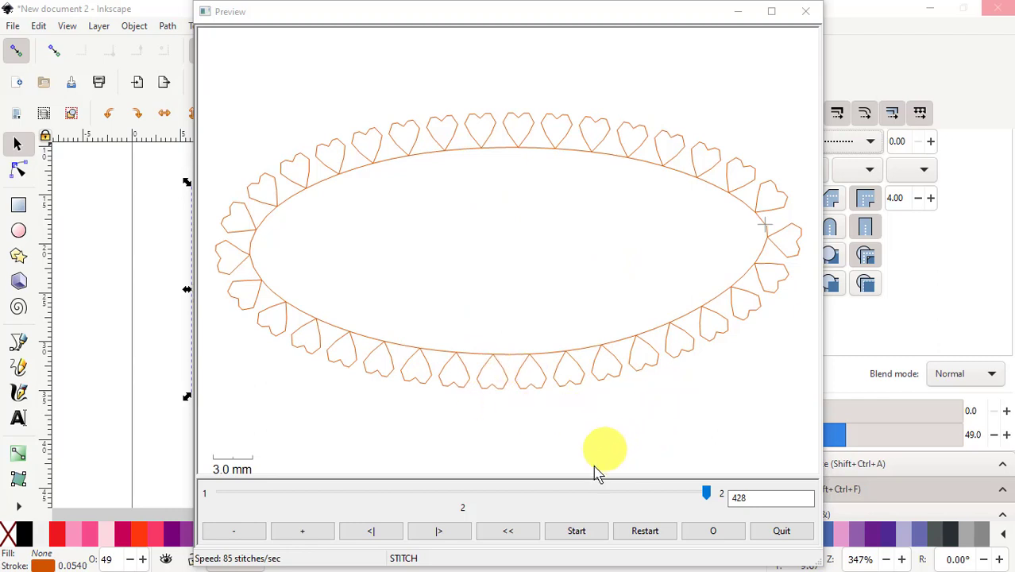
left_click(806, 14)
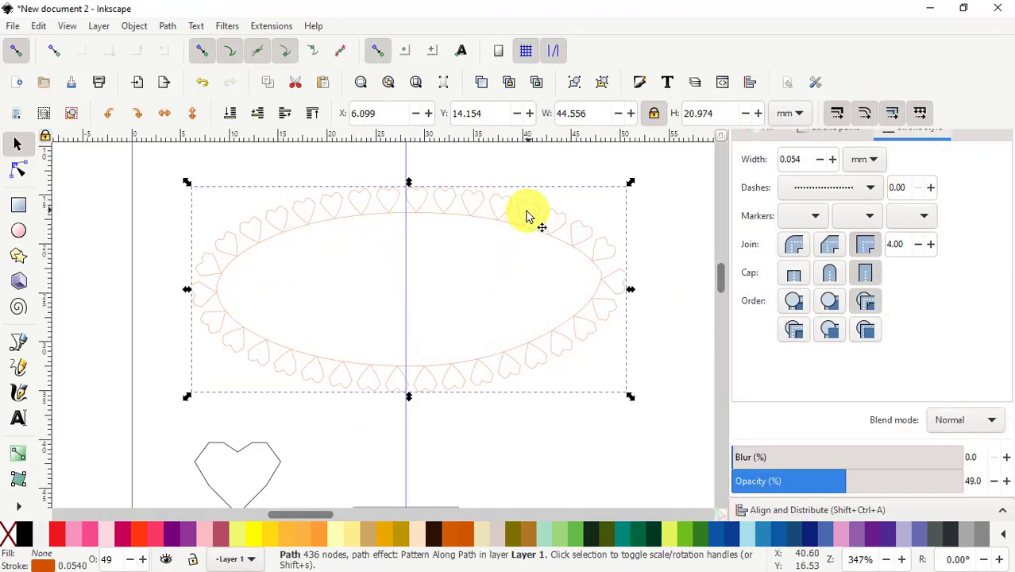
Step: Open the recently used drawing motiefs.svg with the collection of single-line motifs
left_click(14, 27)
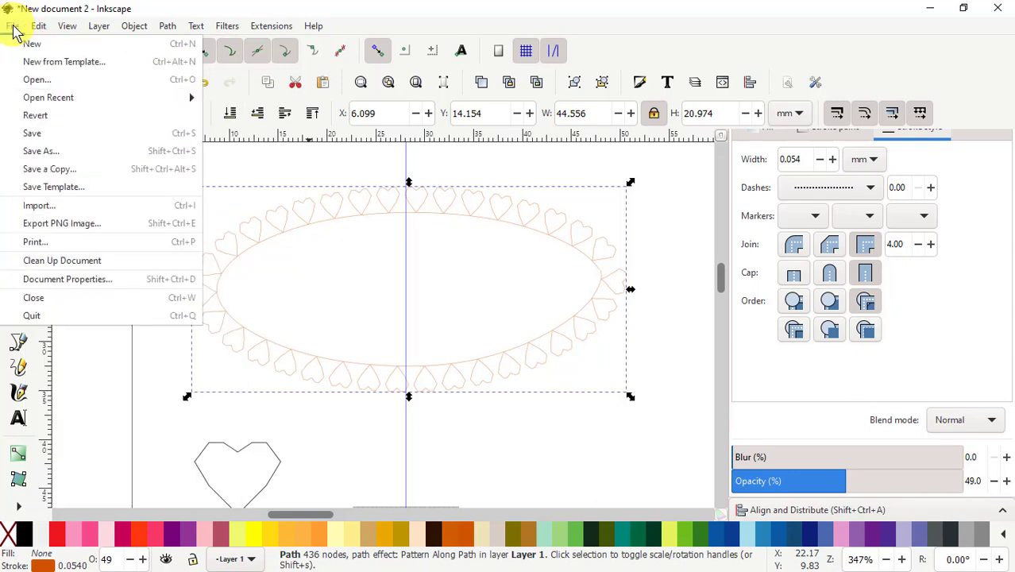
mouse_move(39, 99)
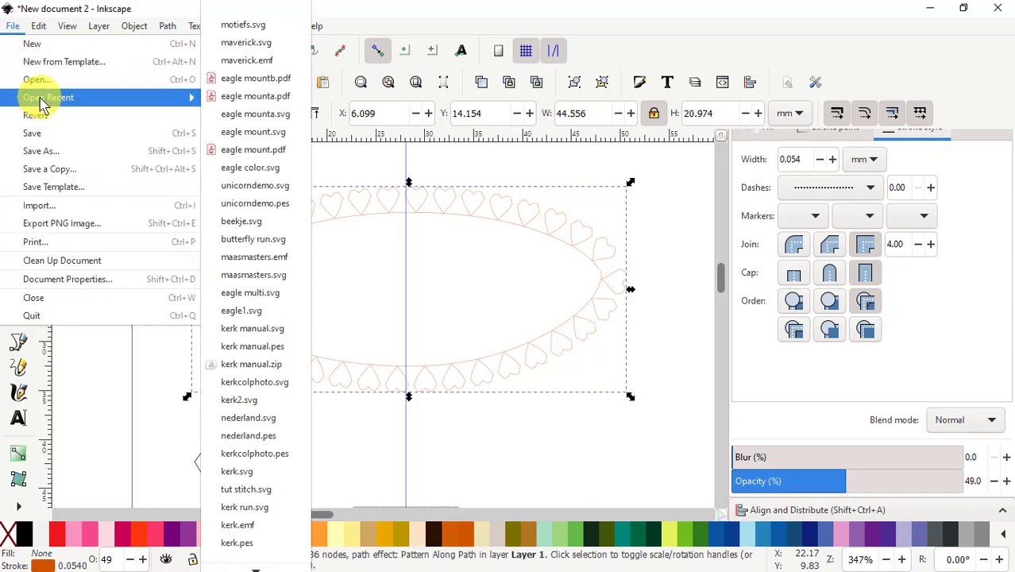
left_click(243, 27)
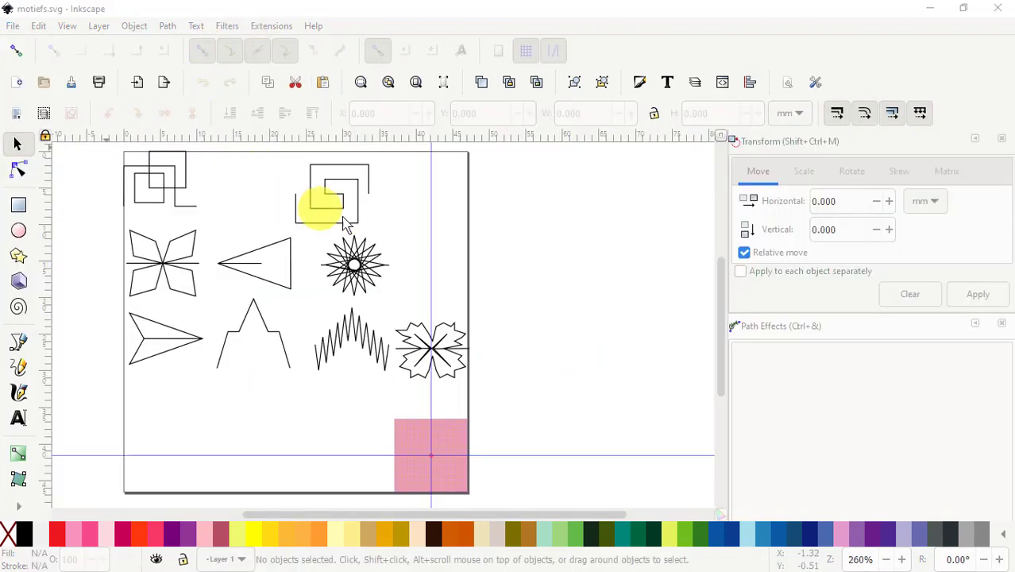
Step: Examine the motif drawings, looking closely at the overlapping-squares motif and its start and end points, and return to an overview
scroll(278, 302, "down", 3)
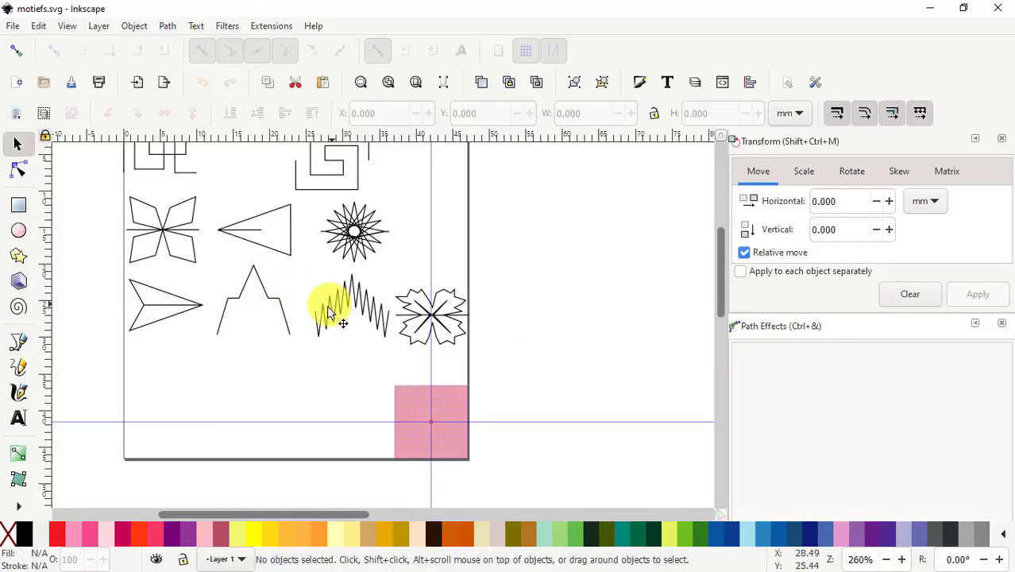
scroll(210, 272, "up", 1)
scroll(211, 272, "up", 1)
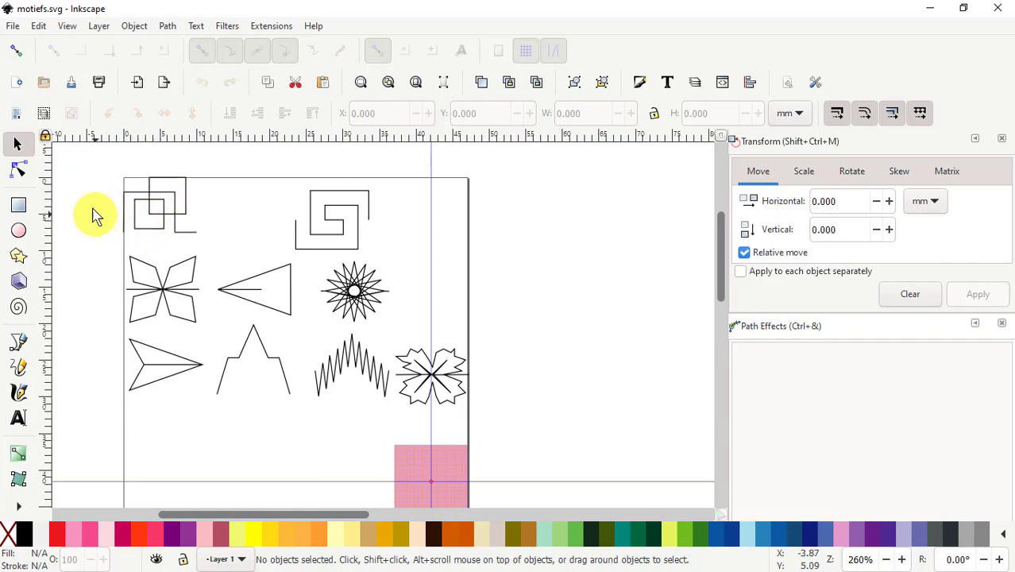
scroll(111, 208, "up", 3)
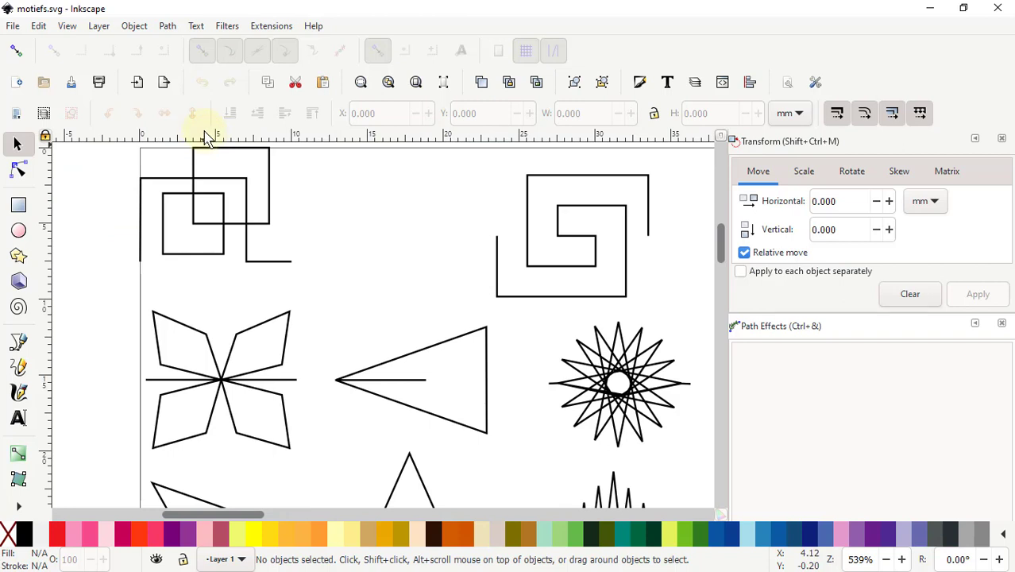
scroll(200, 164, "up", 1)
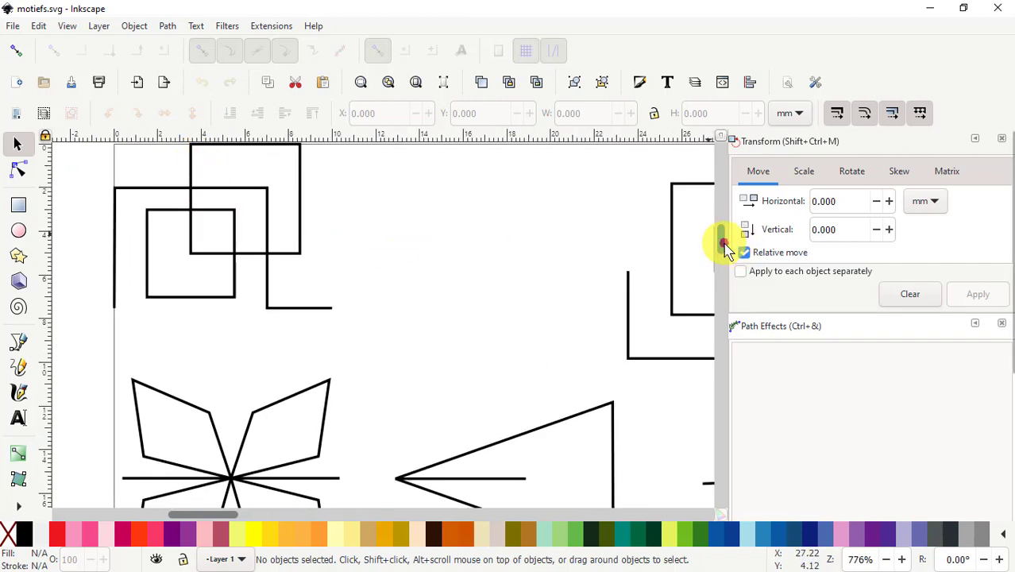
left_click_drag(724, 248, 721, 226)
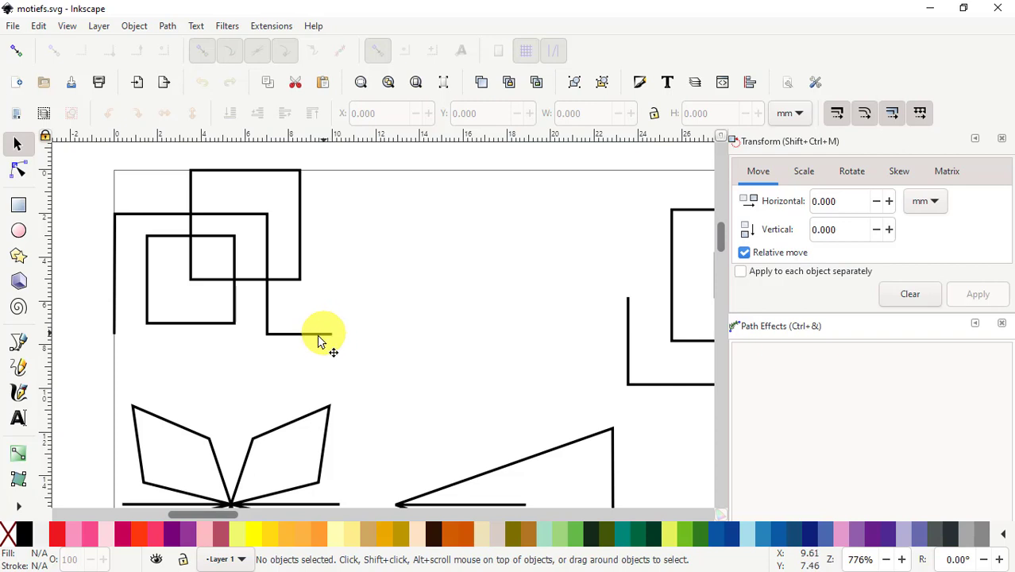
scroll(386, 341, "down", 3)
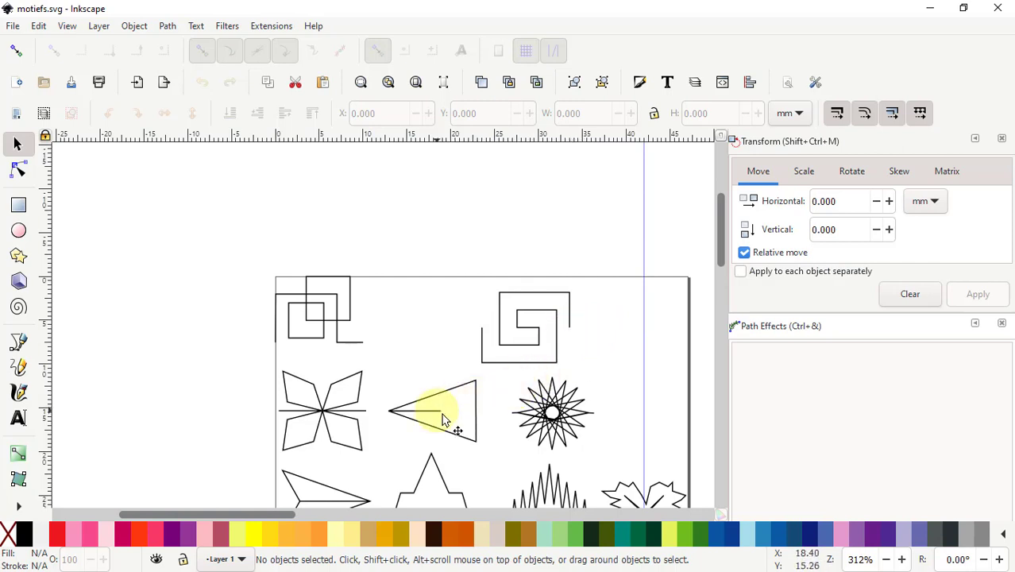
scroll(446, 421, "down", 4)
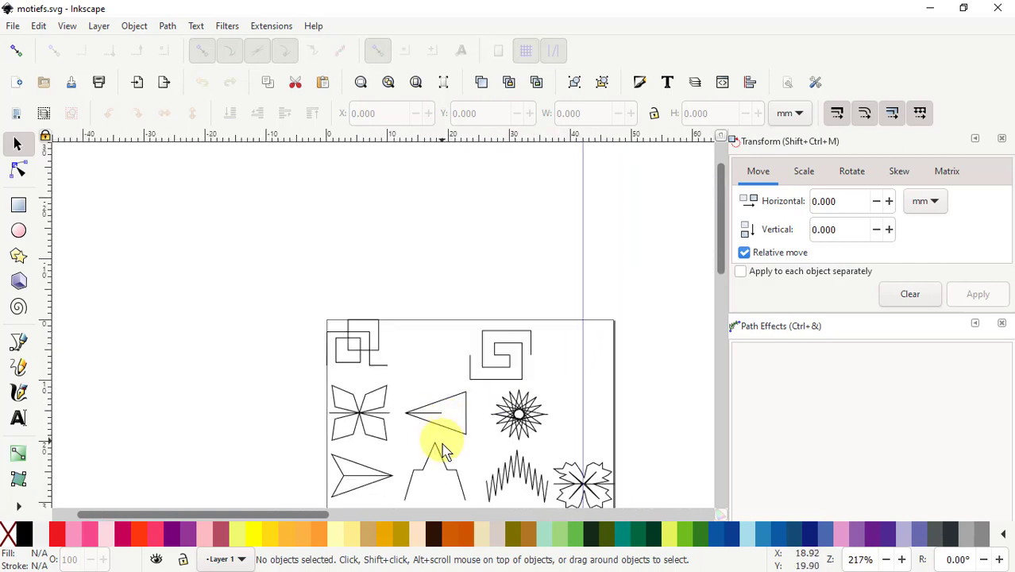
scroll(446, 449, "down", 2)
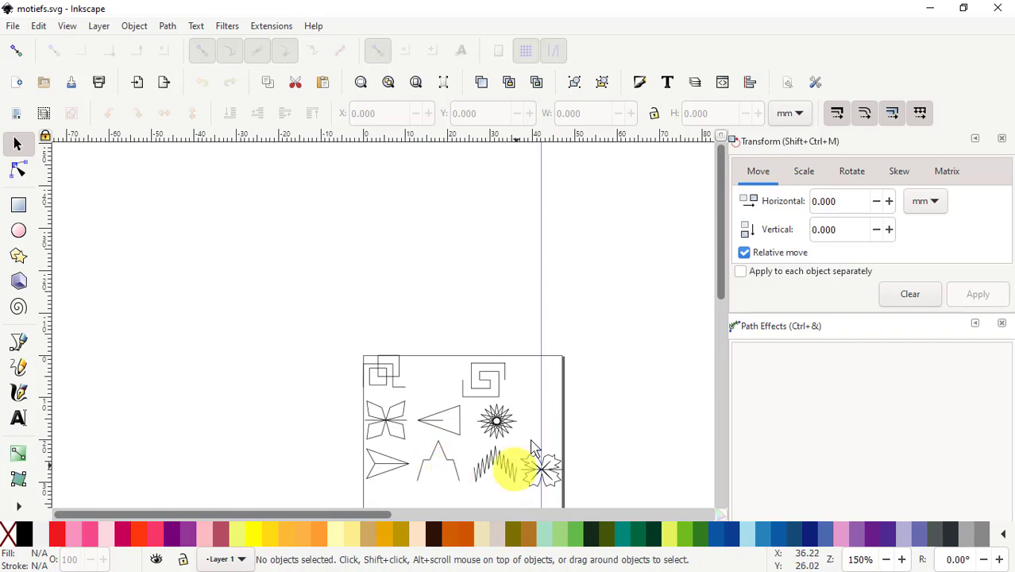